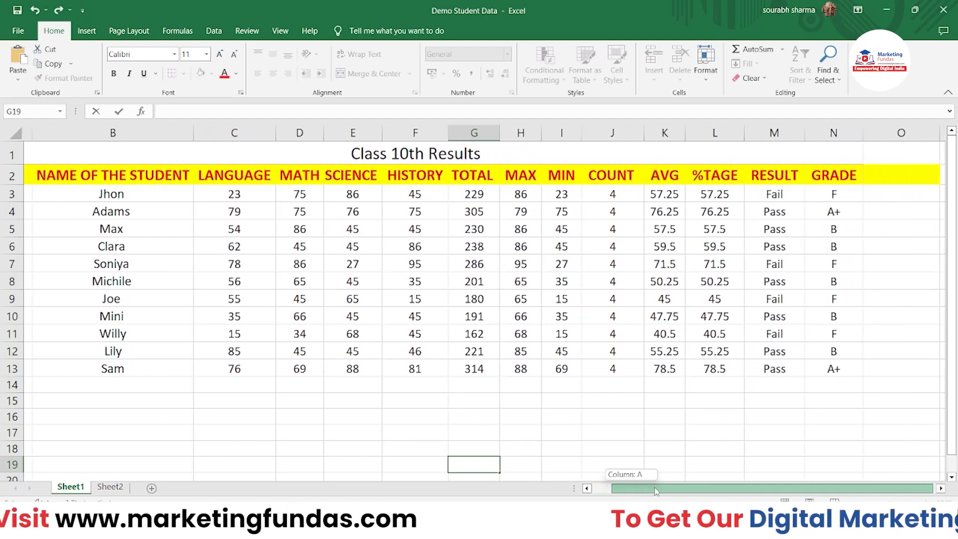
# Step: Examine the print preview of the Class 10th Results sheet for cell lines, and return to the worksheet
pyautogui.moveTo(948, 252); pyautogui.dragTo(948, 252)
pyautogui.moveTo(165, 194); pyautogui.dragTo(390, 295)
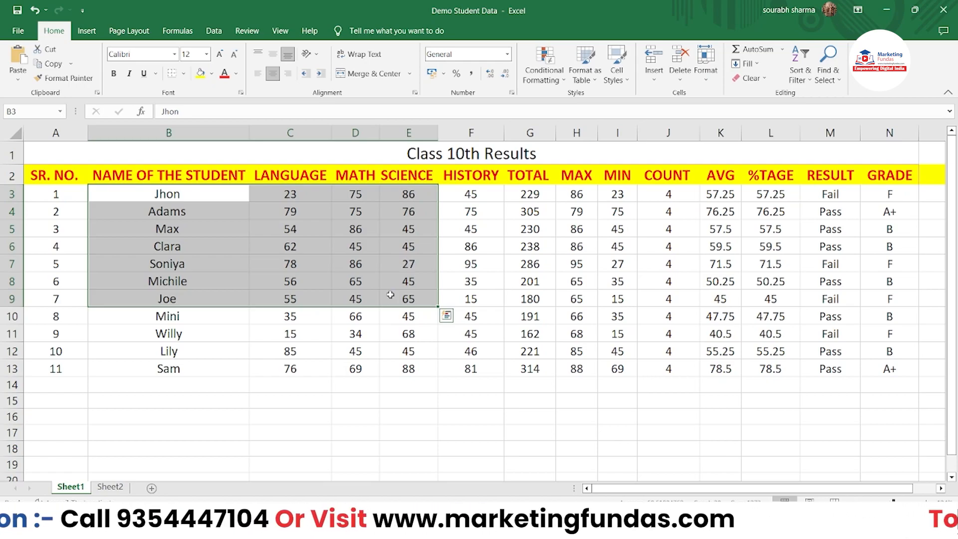
pyautogui.click(17, 30)
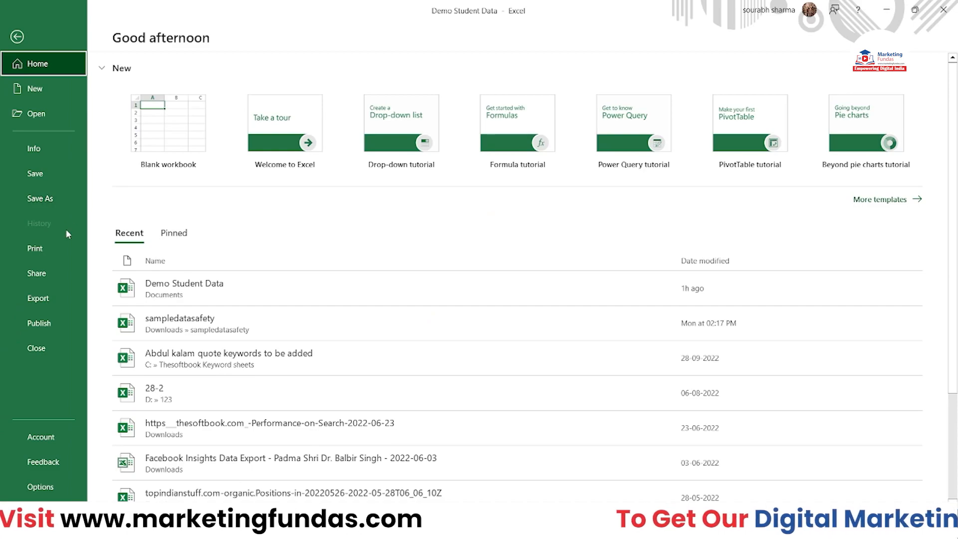
pyautogui.click(44, 245)
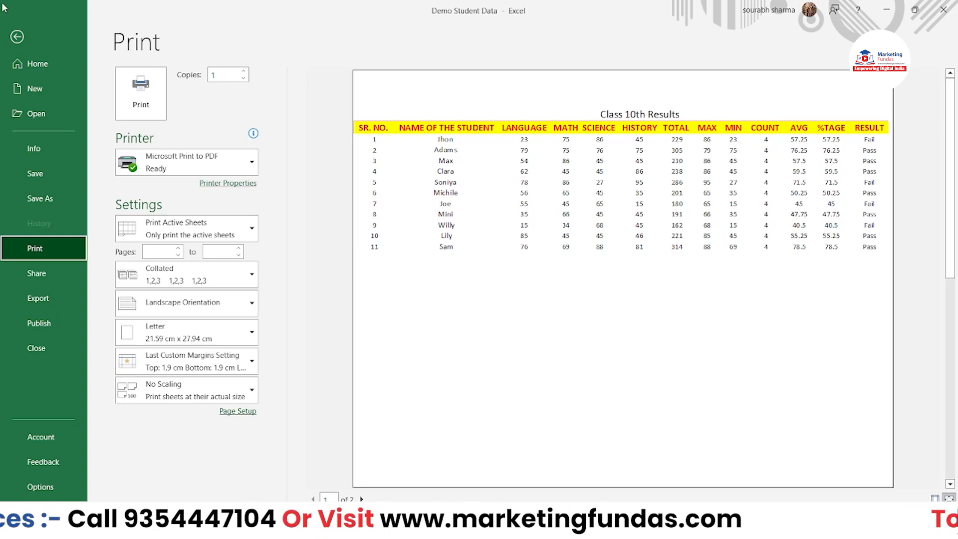
pyautogui.click(11, 38)
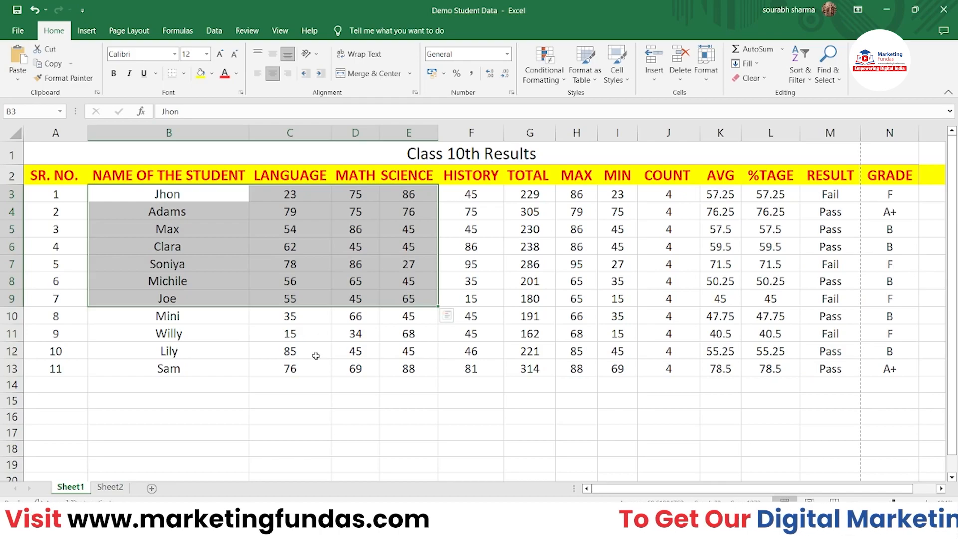
# Step: Apply All Borders to the subject marks in C3:F13 and check them in the print preview
pyautogui.click(314, 366)
pyautogui.click(184, 195)
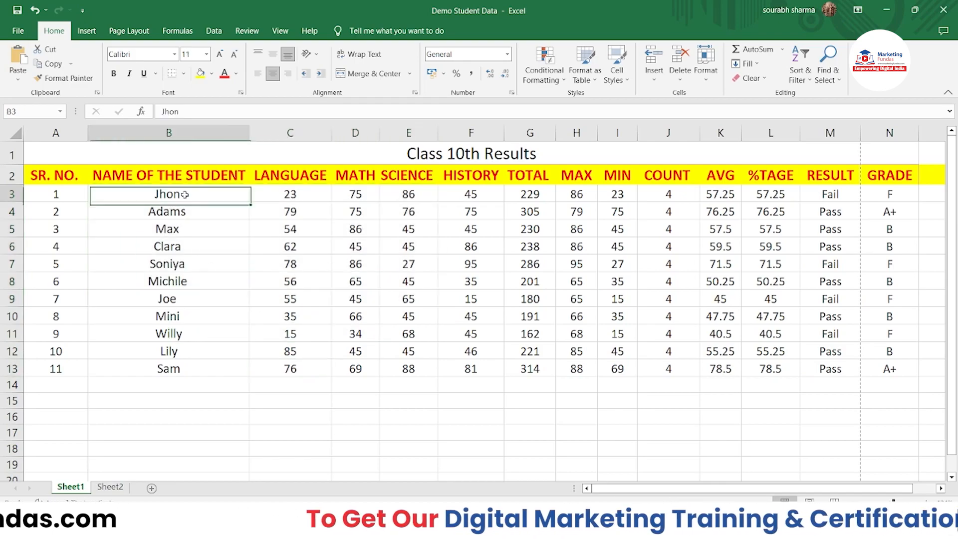
pyautogui.moveTo(276, 196); pyautogui.dragTo(499, 372)
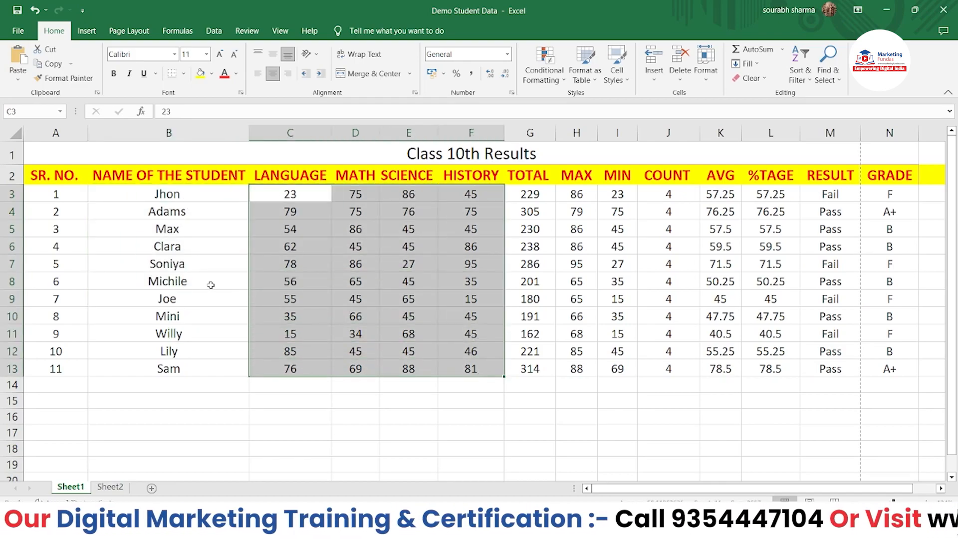
pyautogui.click(183, 74)
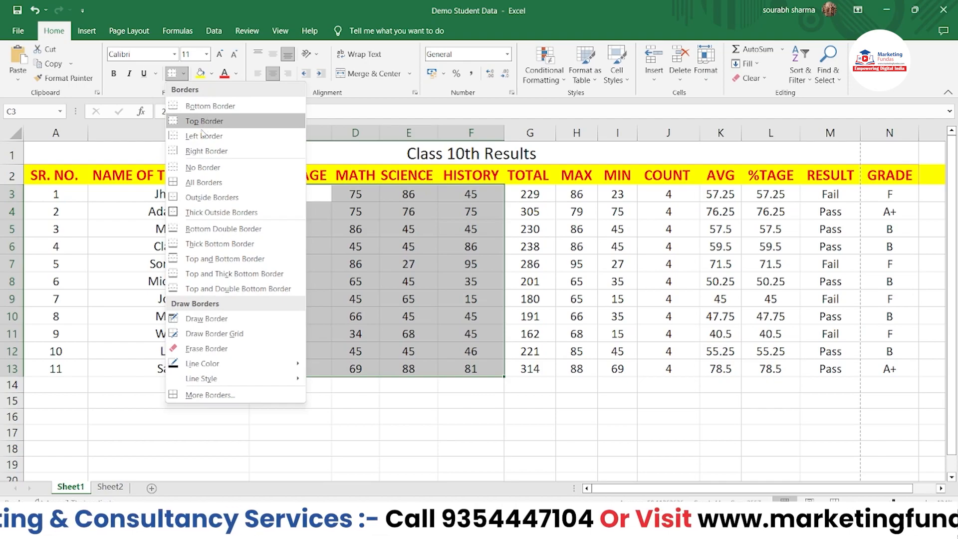
pyautogui.click(213, 182)
pyautogui.click(339, 413)
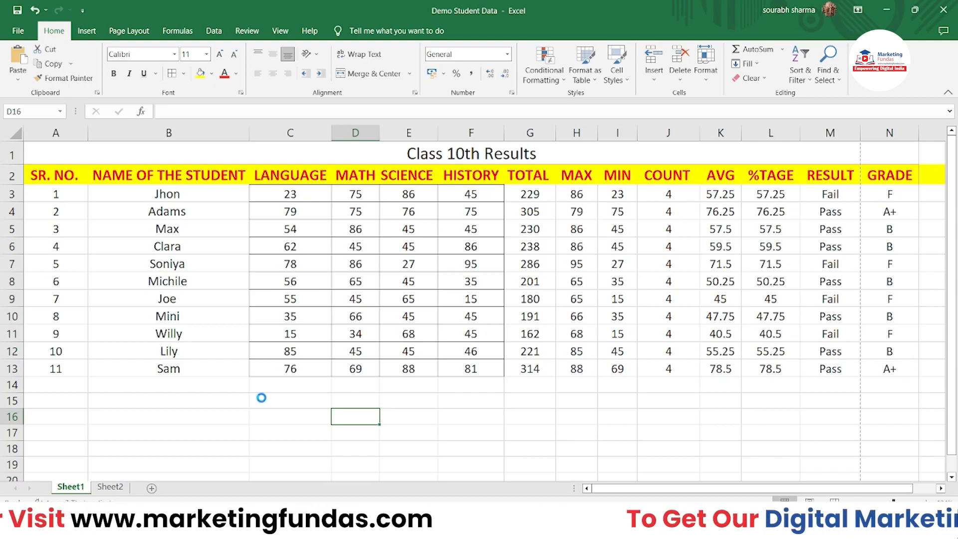
pyautogui.hotkey('ctrl', 'p')
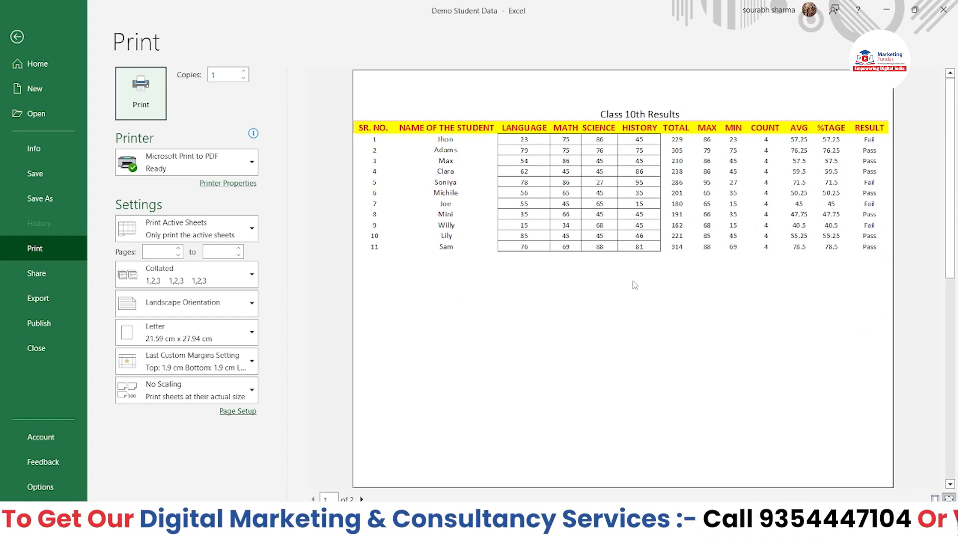
pyautogui.click(17, 37)
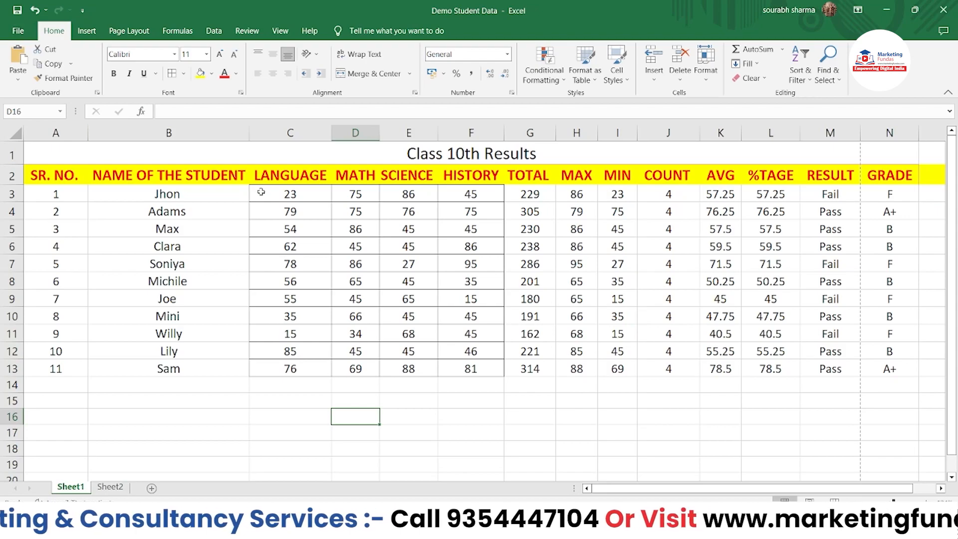
# Step: Undo the borders applied to the subject marks in C3:F13
pyautogui.click(242, 249)
pyautogui.click(200, 199)
pyautogui.moveTo(200, 198); pyautogui.dragTo(218, 381)
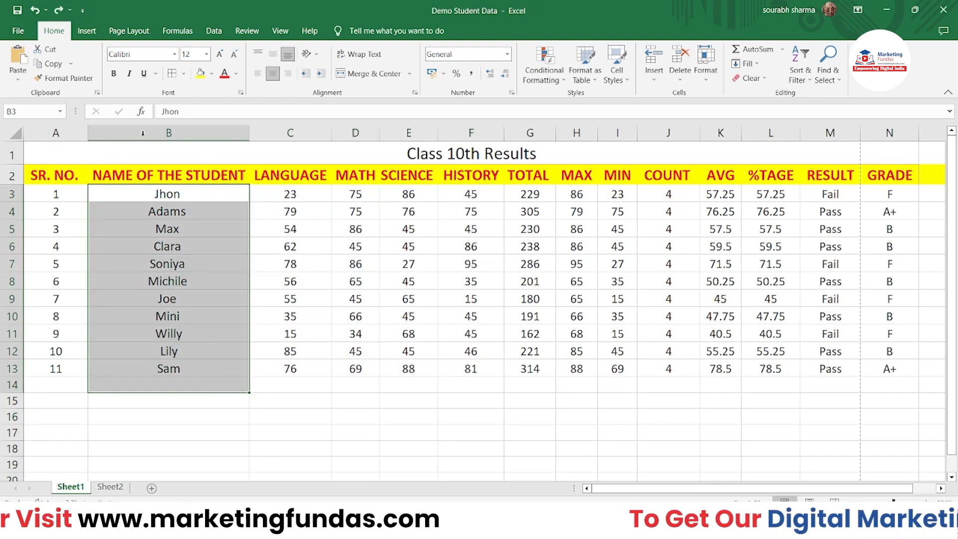
pyautogui.click(183, 74)
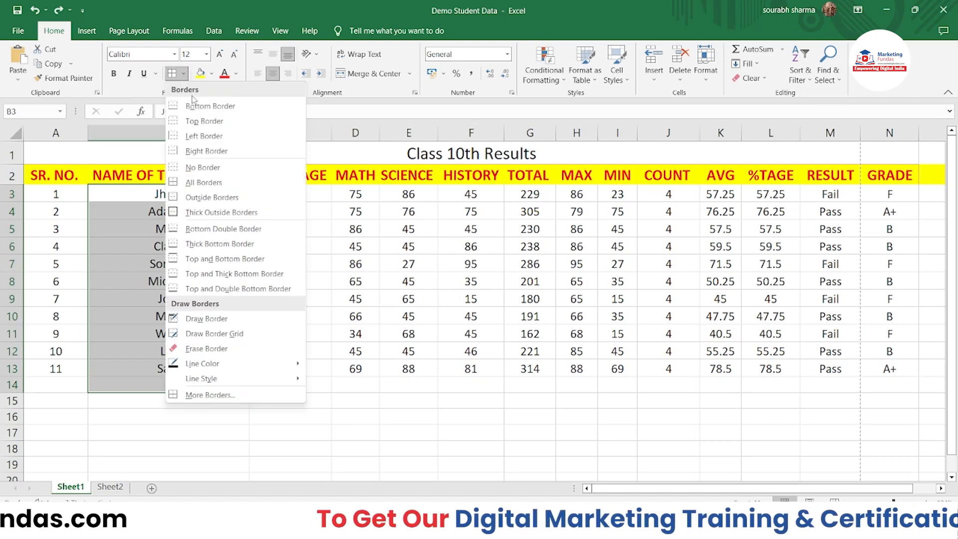
pyautogui.click(55, 170)
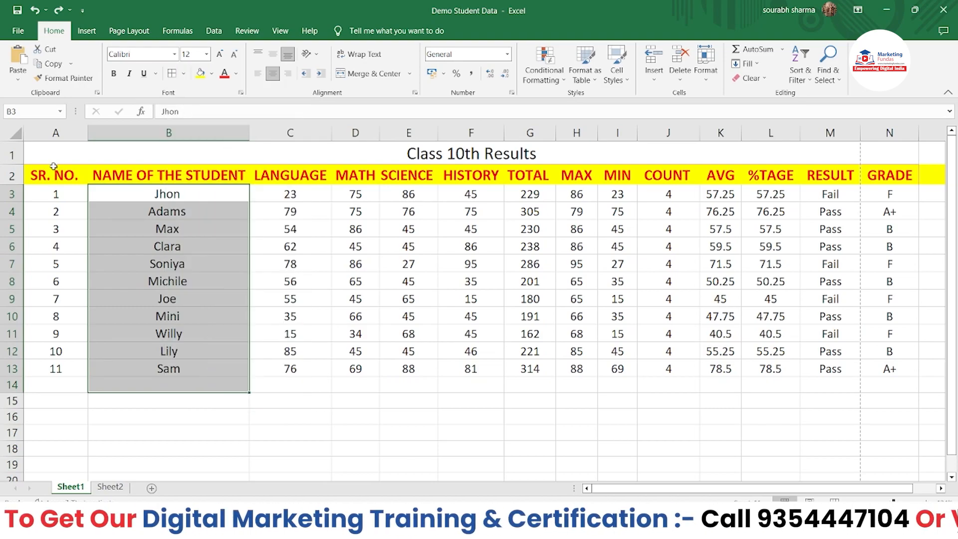
# Step: Apply a Bottom Border to the header row A2:N2 and check it in the print preview
pyautogui.moveTo(55, 169); pyautogui.dragTo(889, 175)
pyautogui.click(183, 79)
pyautogui.click(203, 106)
pyautogui.click(272, 380)
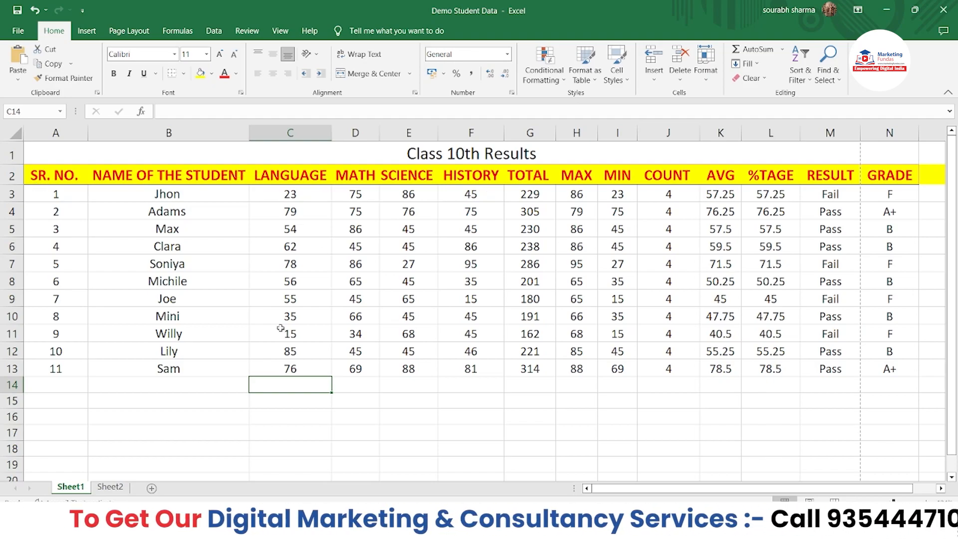
pyautogui.hotkey('ctrl', 'p')
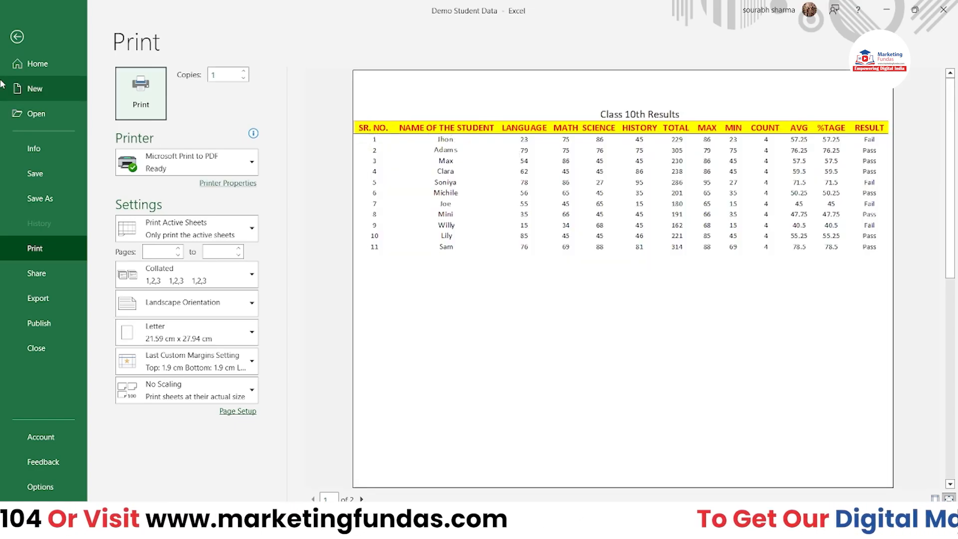
pyautogui.click(17, 36)
# Step: Apply a Bottom Border to the last student row A13:N13 and check it in the print preview
pyautogui.moveTo(76, 374); pyautogui.dragTo(882, 374)
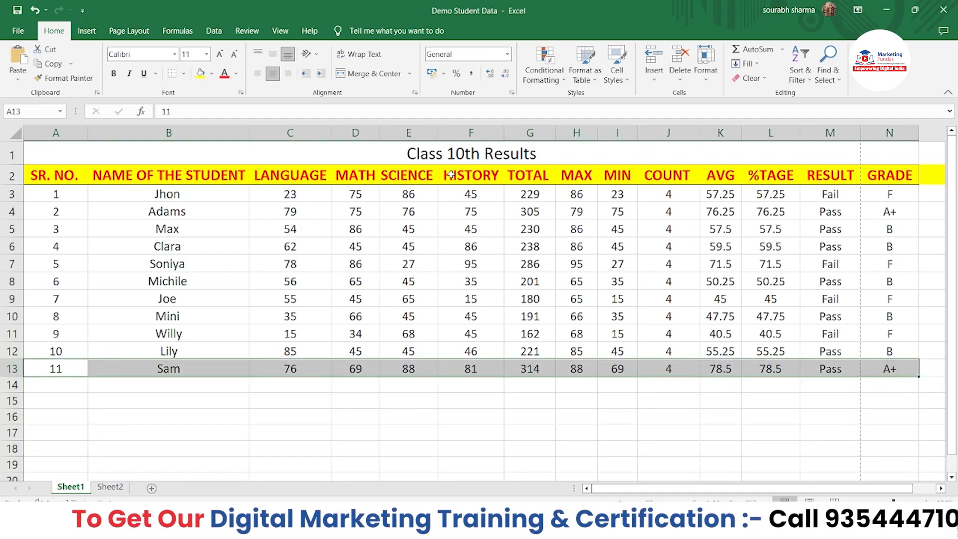
pyautogui.click(170, 78)
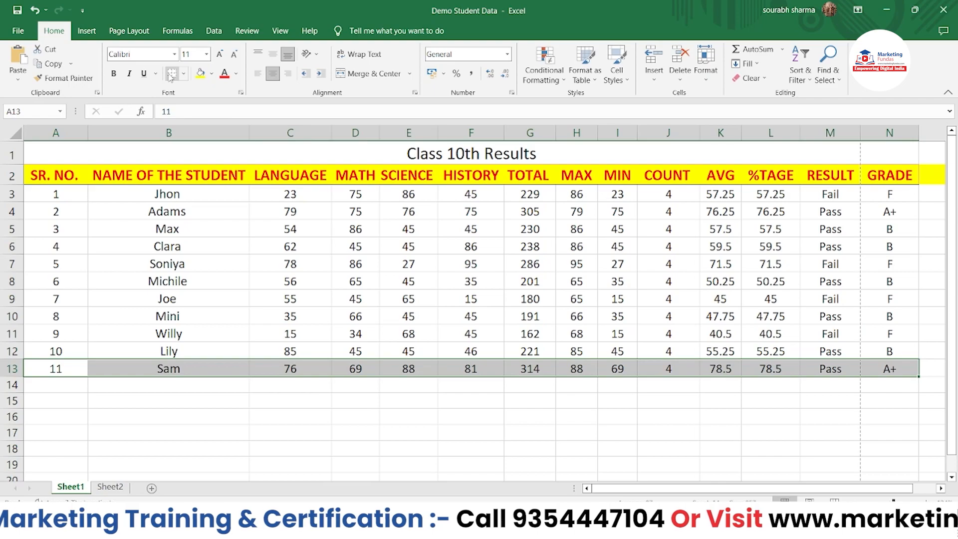
pyautogui.click(349, 399)
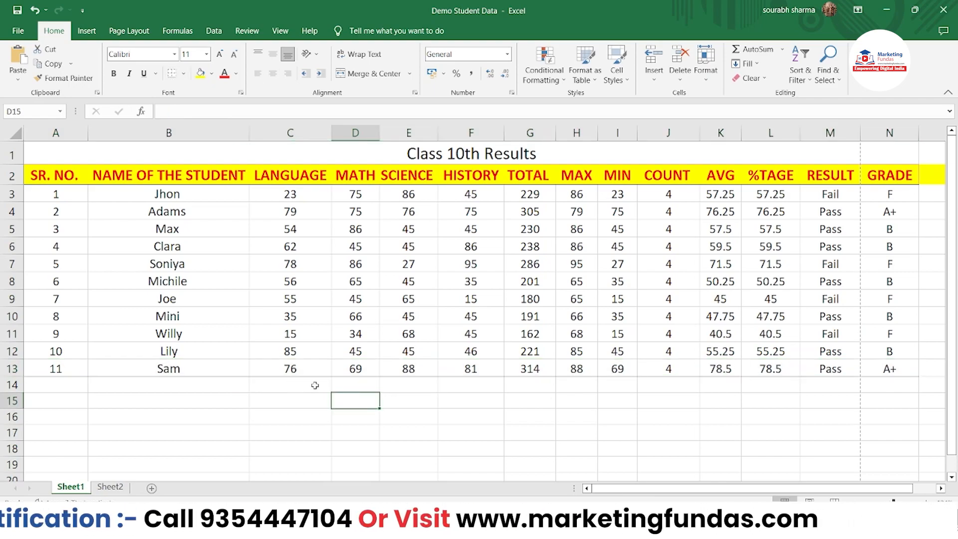
pyautogui.hotkey('ctrl', 'p')
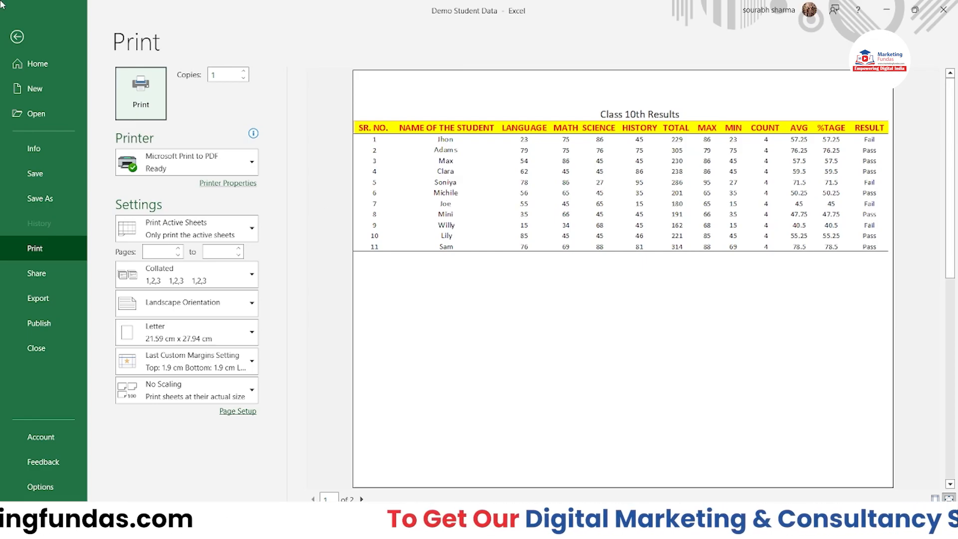
pyautogui.click(13, 34)
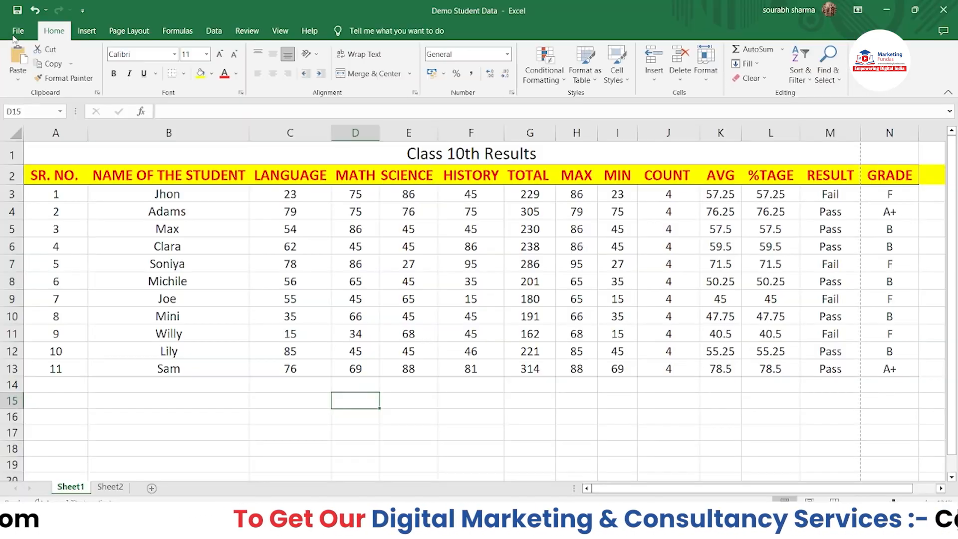
# Step: Apply All Borders to the whole results table A2:N13 and check the grid in the print preview
pyautogui.click(183, 72)
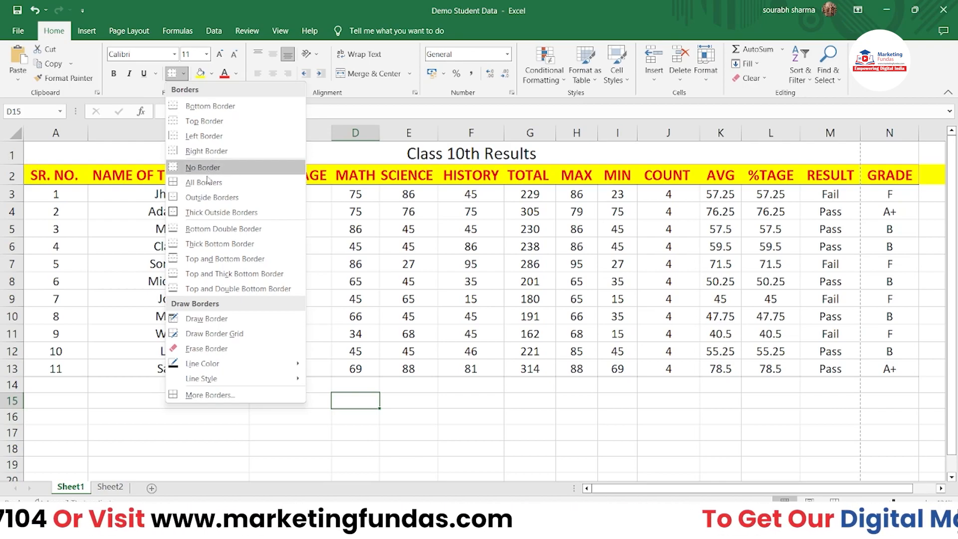
pyautogui.click(39, 174)
pyautogui.moveTo(39, 175); pyautogui.dragTo(918, 376)
pyautogui.click(183, 73)
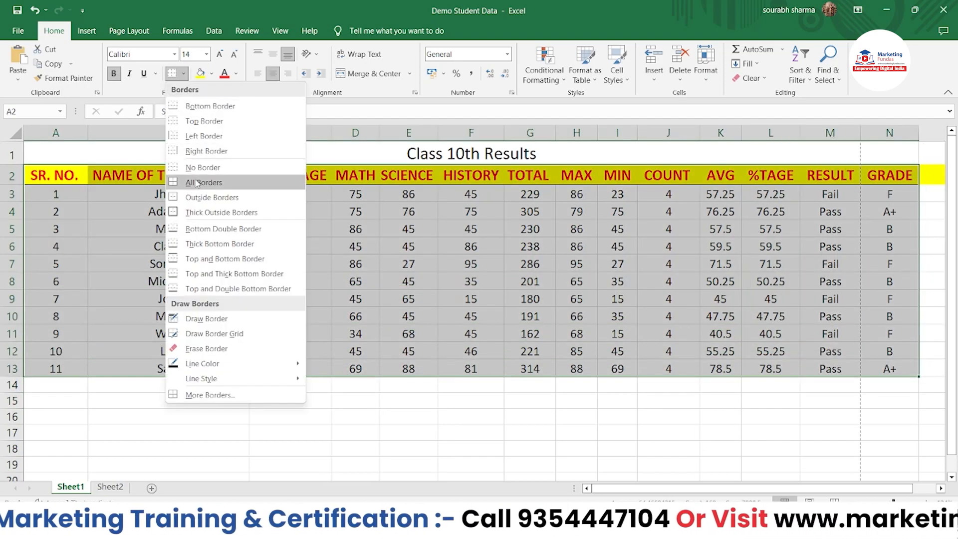
pyautogui.click(195, 178)
pyautogui.click(319, 397)
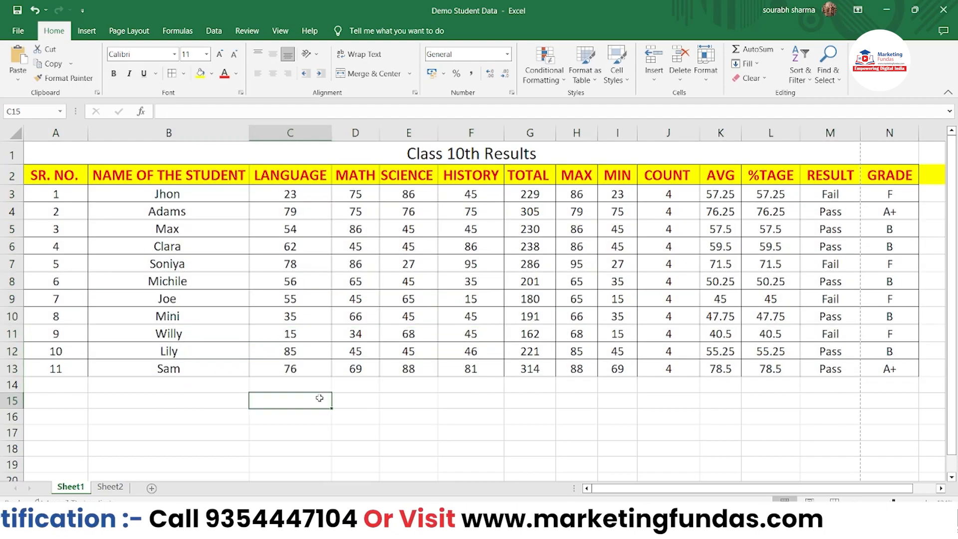
pyautogui.press('Left')
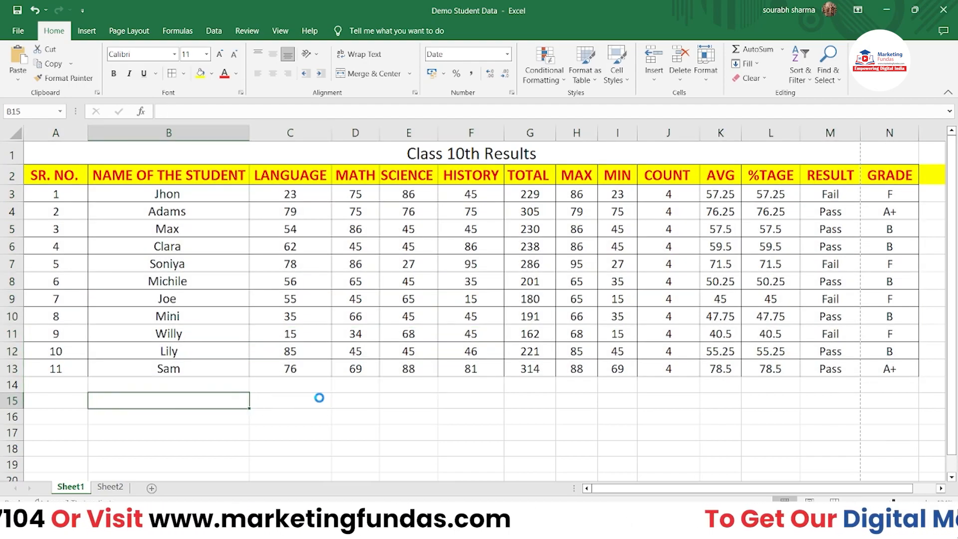
pyautogui.hotkey('ctrl', 'p')
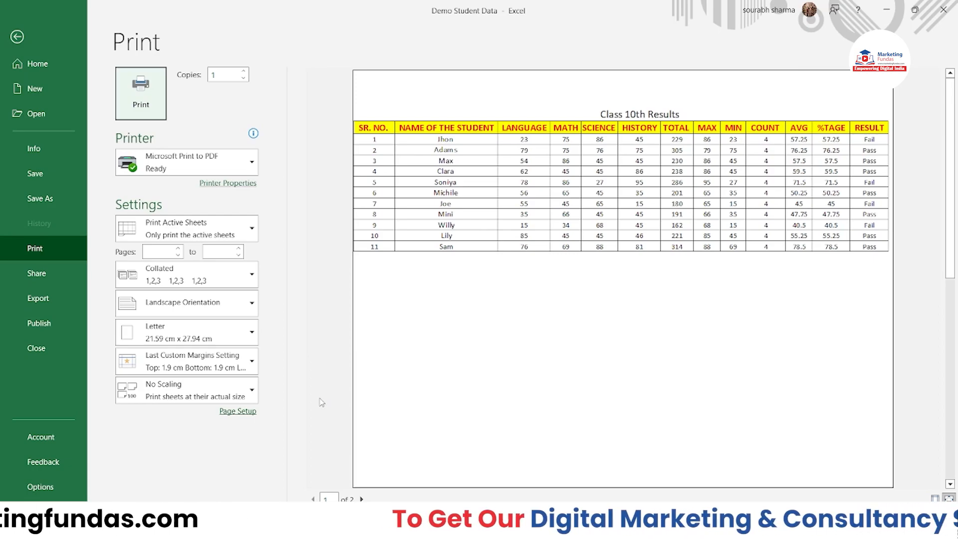
pyautogui.click(17, 37)
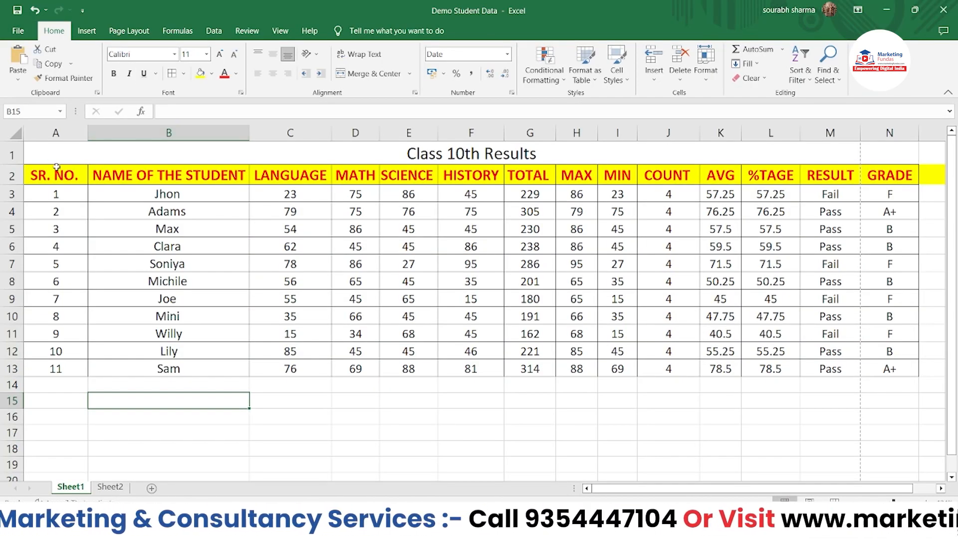
# Step: Remove the borders from the whole table A2:N13 with No Border and check the print preview
pyautogui.moveTo(57, 172); pyautogui.dragTo(858, 352)
pyautogui.moveTo(903, 374); pyautogui.dragTo(86, 180)
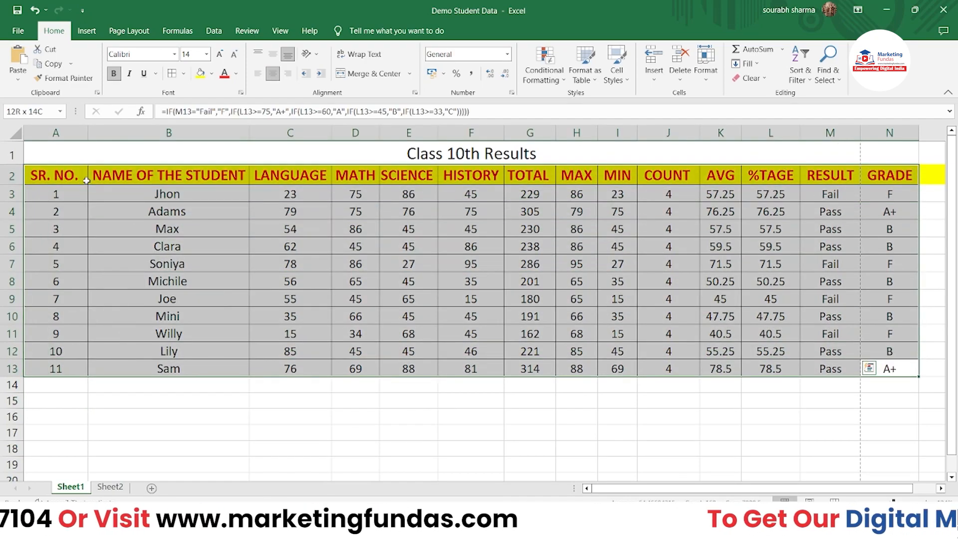
pyautogui.click(183, 73)
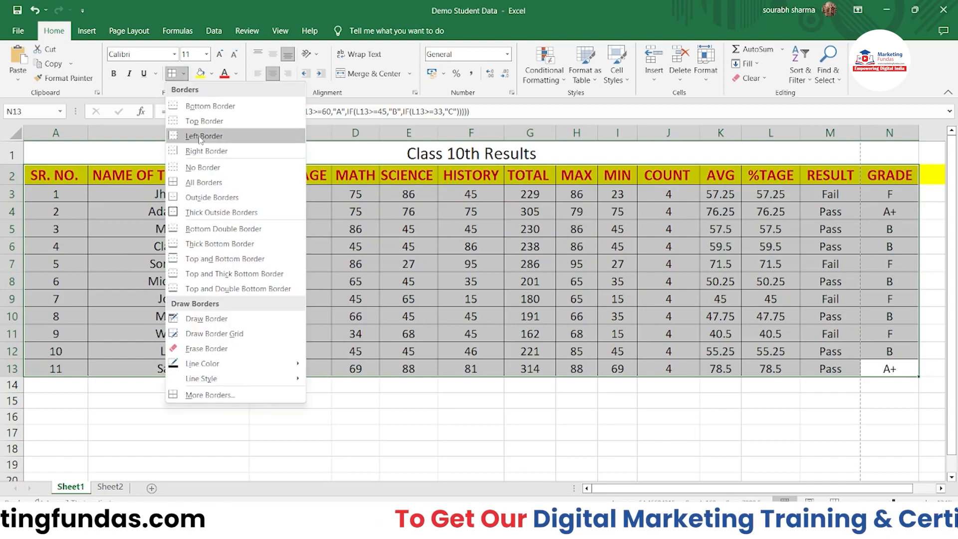
pyautogui.click(200, 168)
pyautogui.click(283, 439)
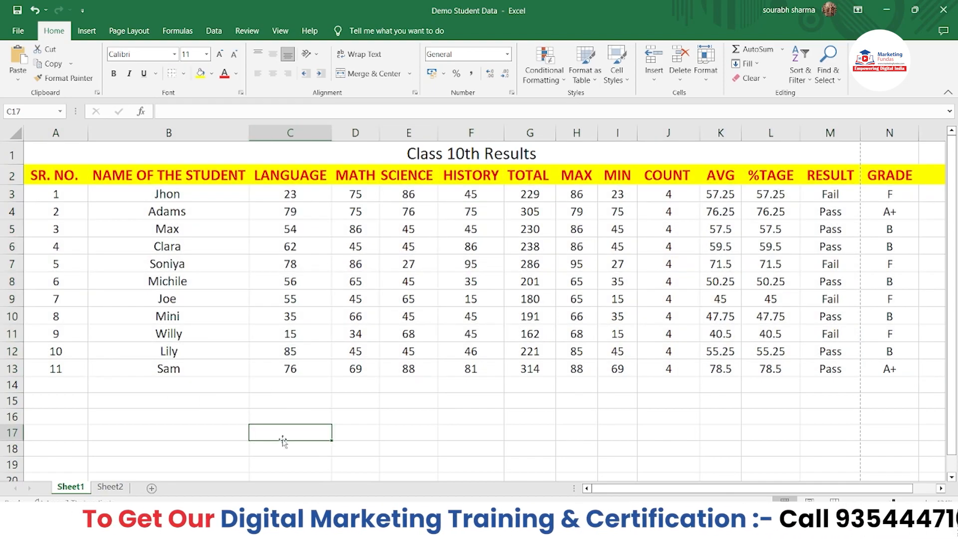
pyautogui.hotkey('ctrl', 'p')
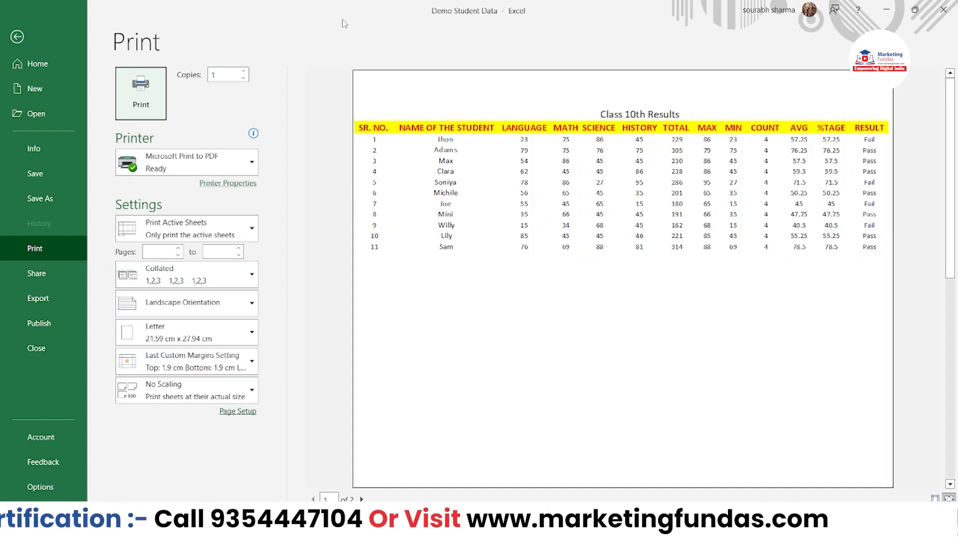
pyautogui.click(17, 37)
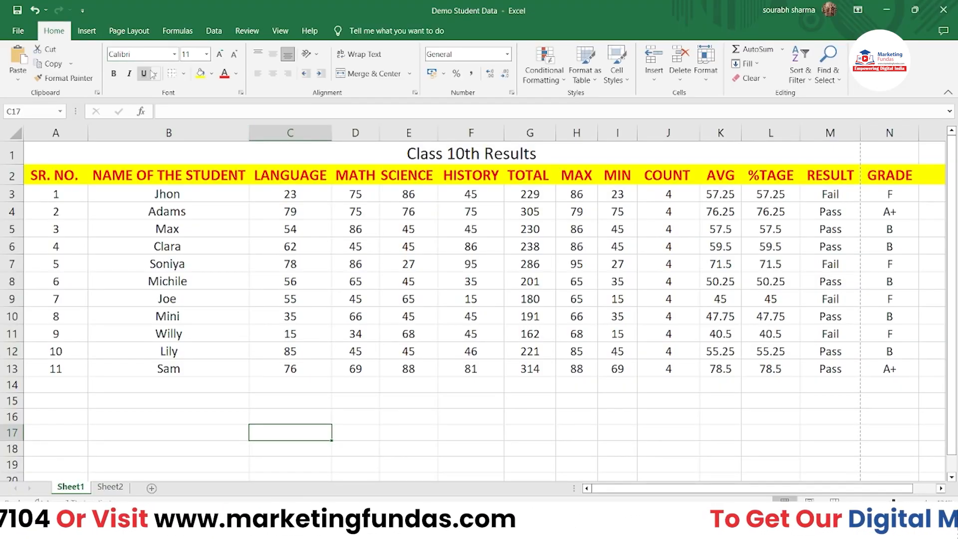
# Step: Apply a Thick Bottom Border to the header row A2:N2
pyautogui.click(184, 73)
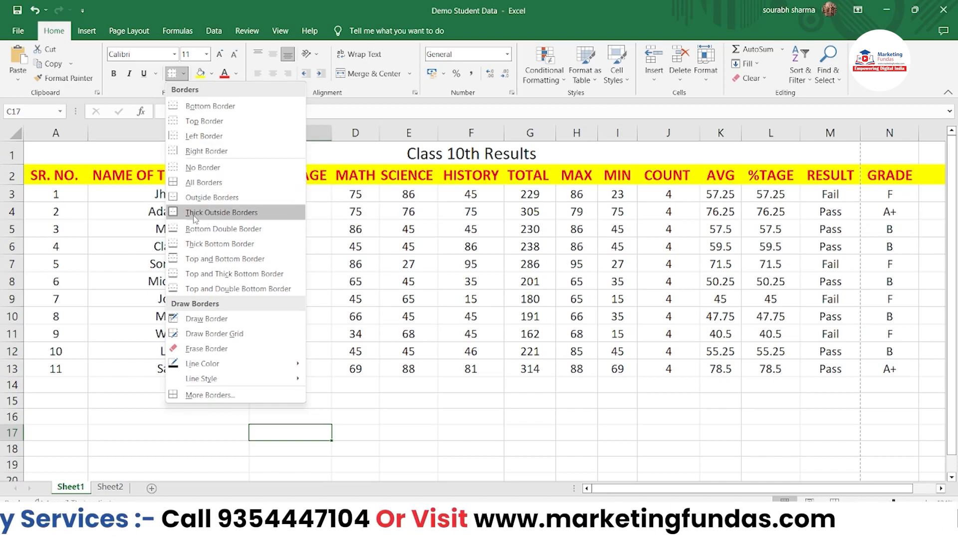
pyautogui.click(76, 178)
pyautogui.moveTo(47, 180); pyautogui.dragTo(875, 176)
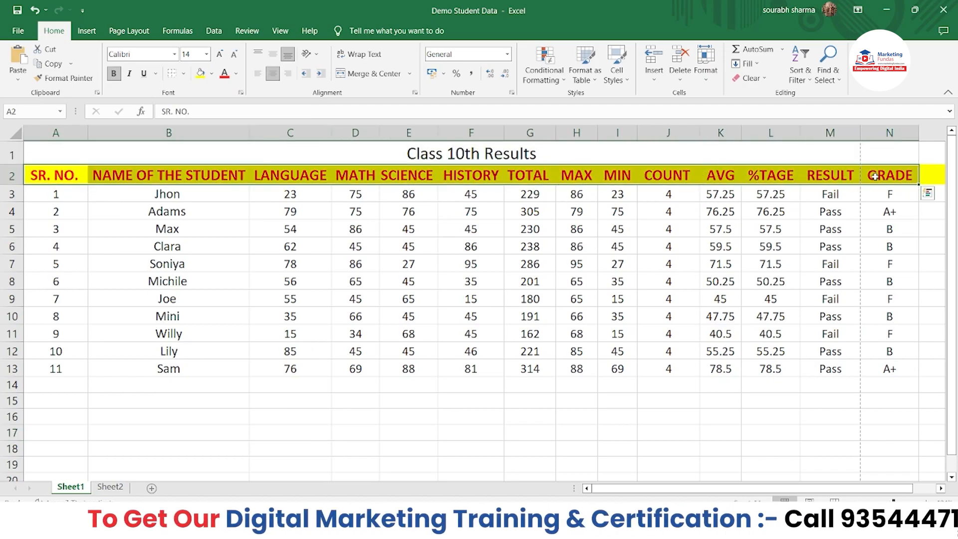
pyautogui.click(184, 73)
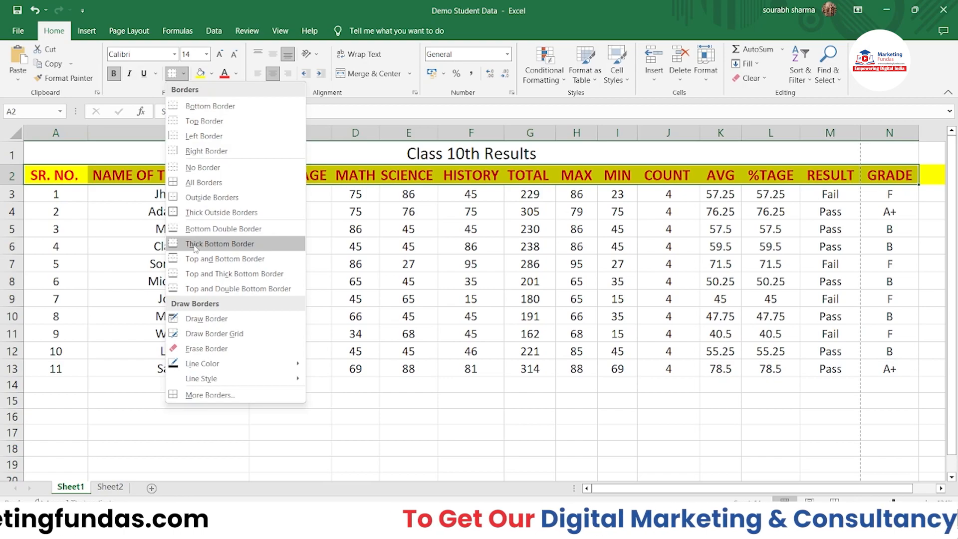
pyautogui.click(197, 245)
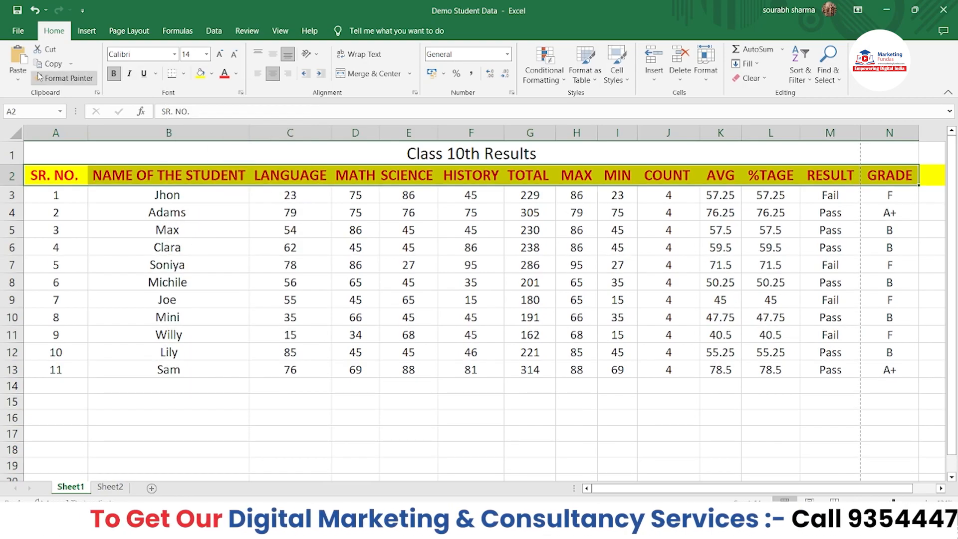
# Step: Check the header row's thick bottom border in the print preview and return to the sheet
pyautogui.click(271, 362)
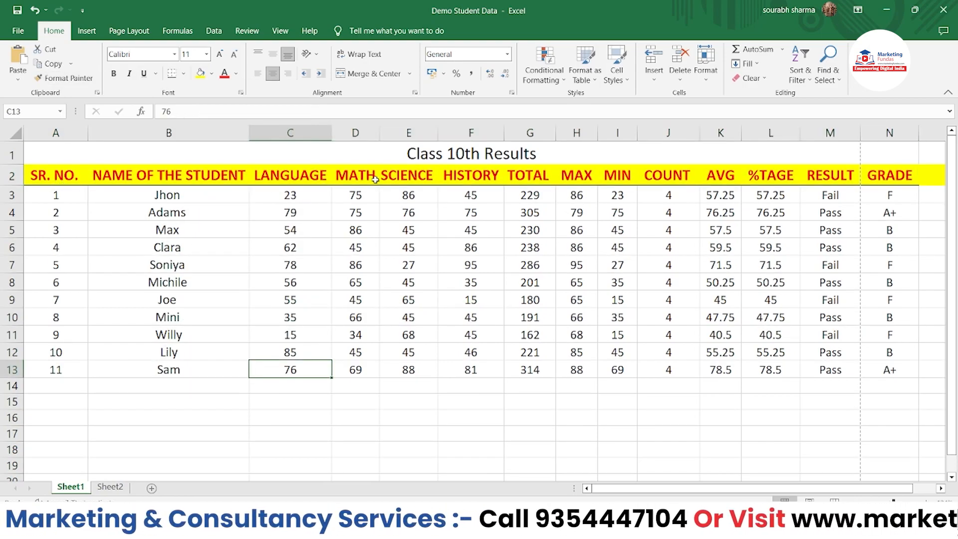
pyautogui.hotkey('ctrl', 'p')
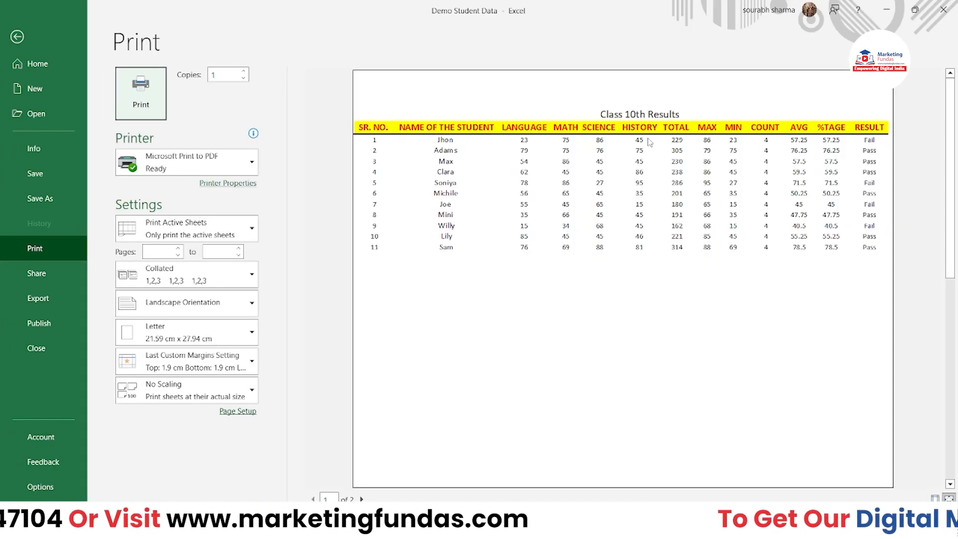
pyautogui.click(17, 38)
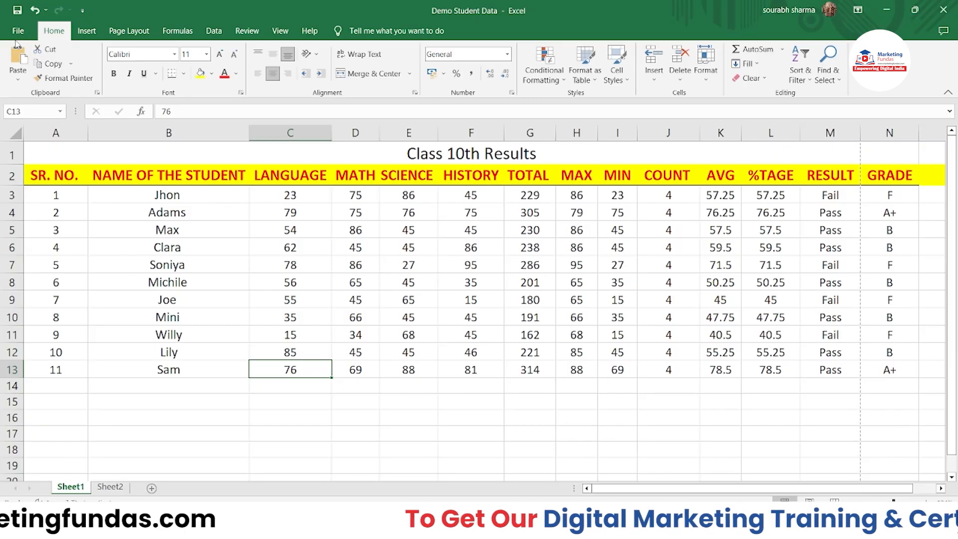
# Step: Remove the thick bottom border from the header row A2:N2
pyautogui.click(183, 74)
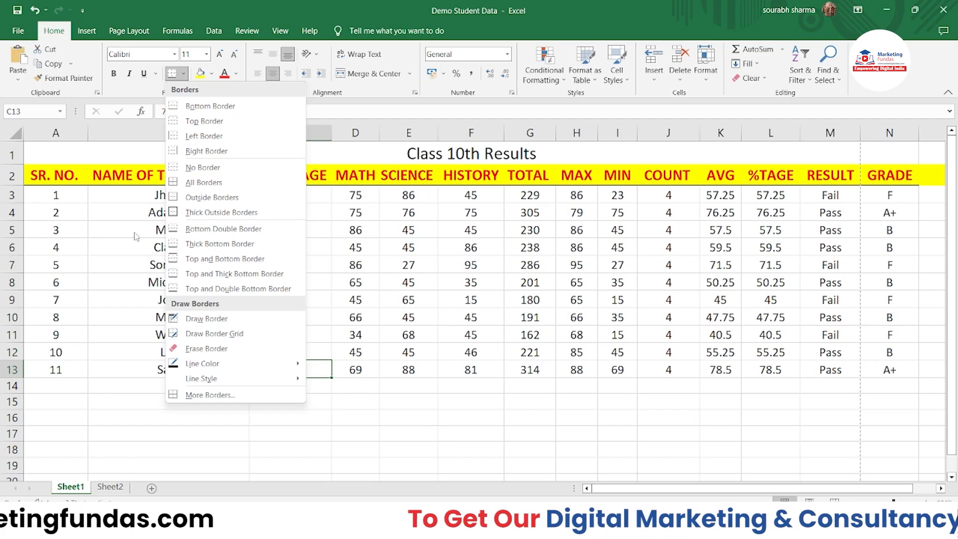
pyautogui.click(70, 200)
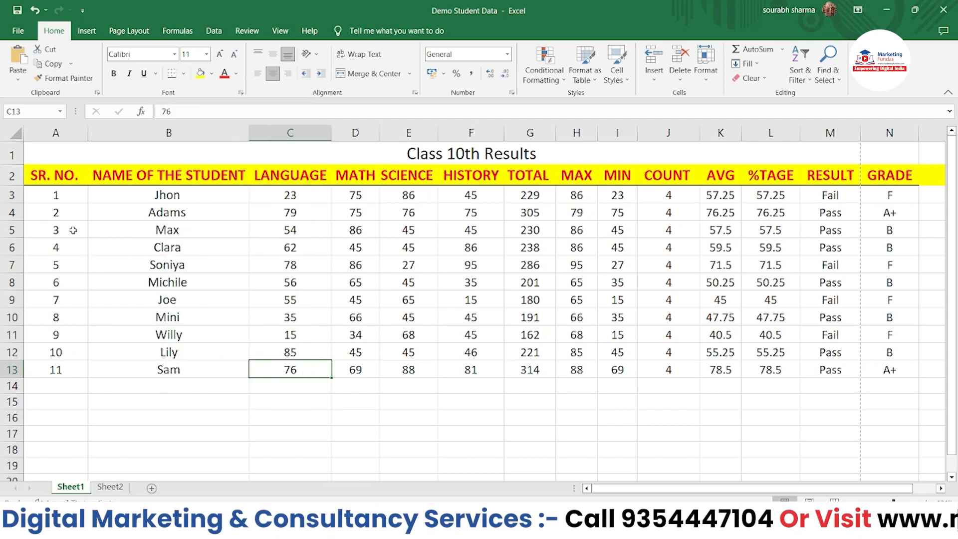
pyautogui.click(65, 188)
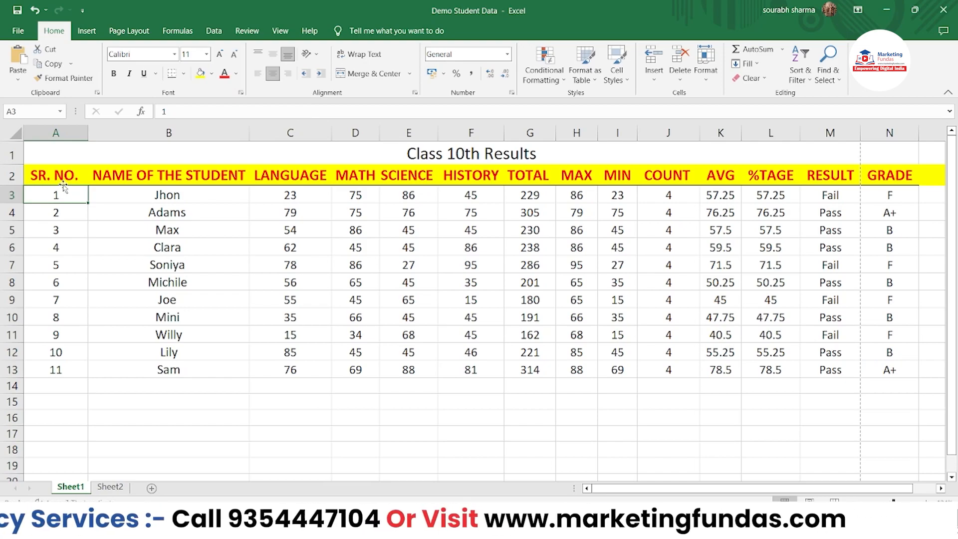
pyautogui.click(64, 181)
pyautogui.hotkey('shift', 'Right')
pyautogui.hotkey('shift', 'Right')
pyautogui.hotkey('shift', 'Right')
pyautogui.hotkey('shift', 'Right')
pyautogui.hotkey('shift', 'Right')
pyautogui.hotkey('shift', 'Right')
pyautogui.hotkey('shift', 'Right')
pyautogui.hotkey('shift', 'Right')
pyautogui.hotkey('shift', 'Right')
pyautogui.hotkey('shift', 'Right')
pyautogui.hotkey('shift', 'Right')
pyautogui.hotkey('shift', 'Right')
pyautogui.hotkey('shift', 'Right')
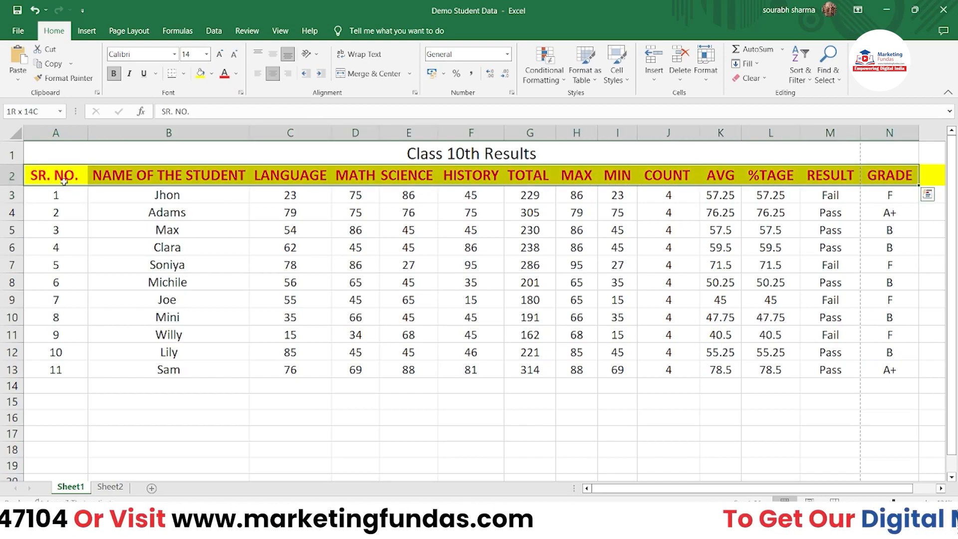
pyautogui.click(186, 209)
# Step: Apply a Top and Thick Bottom Border to the whole results table A2:N13 and check it in the print preview
pyautogui.moveTo(69, 182); pyautogui.dragTo(898, 371)
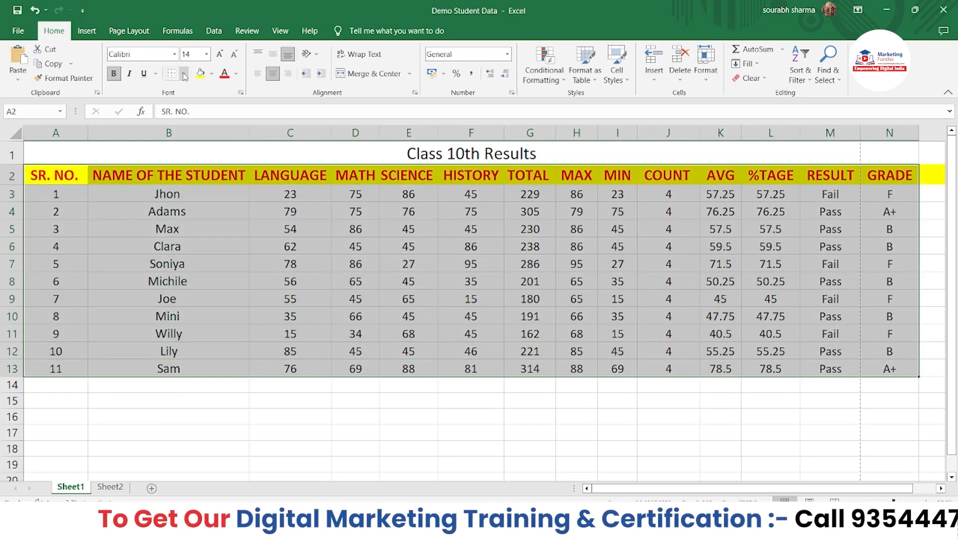
pyautogui.click(184, 75)
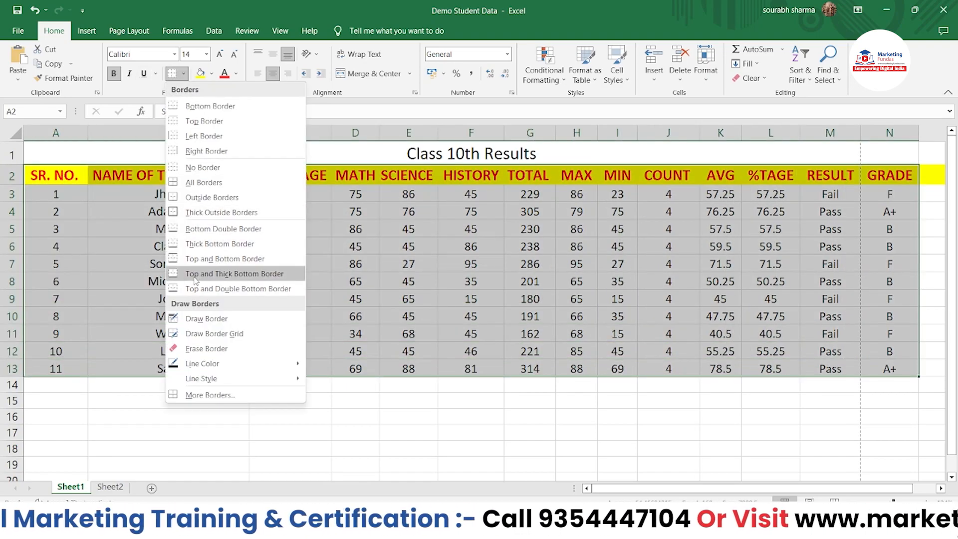
pyautogui.click(216, 278)
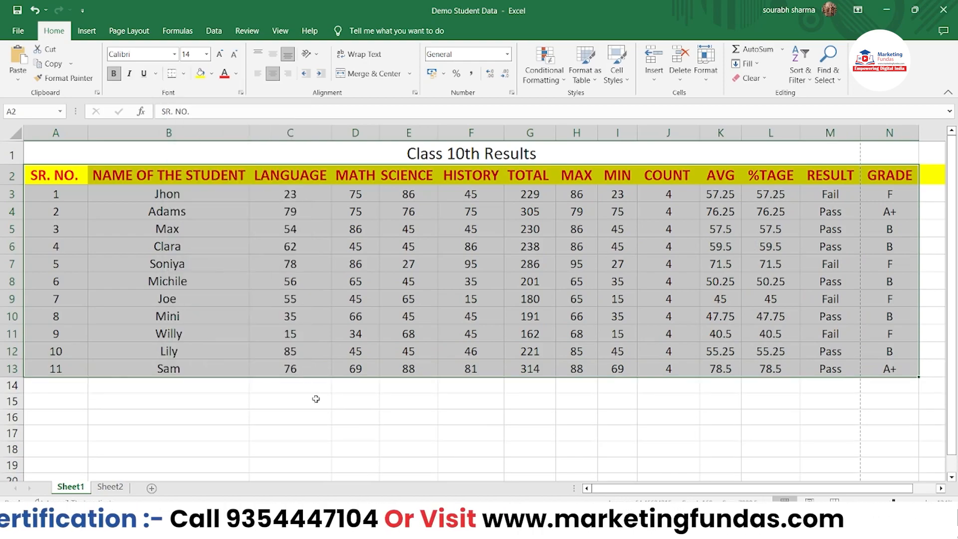
pyautogui.click(327, 430)
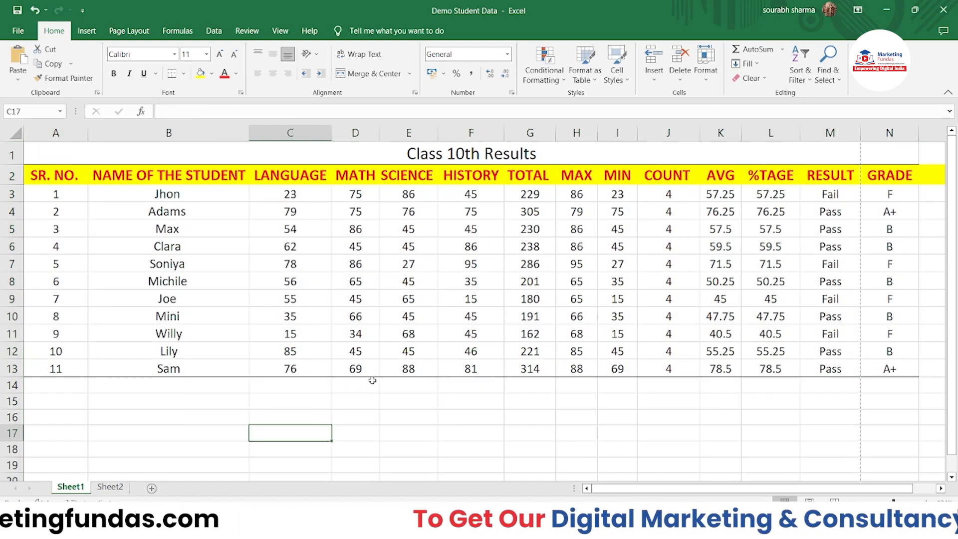
pyautogui.hotkey('ctrl', 'p')
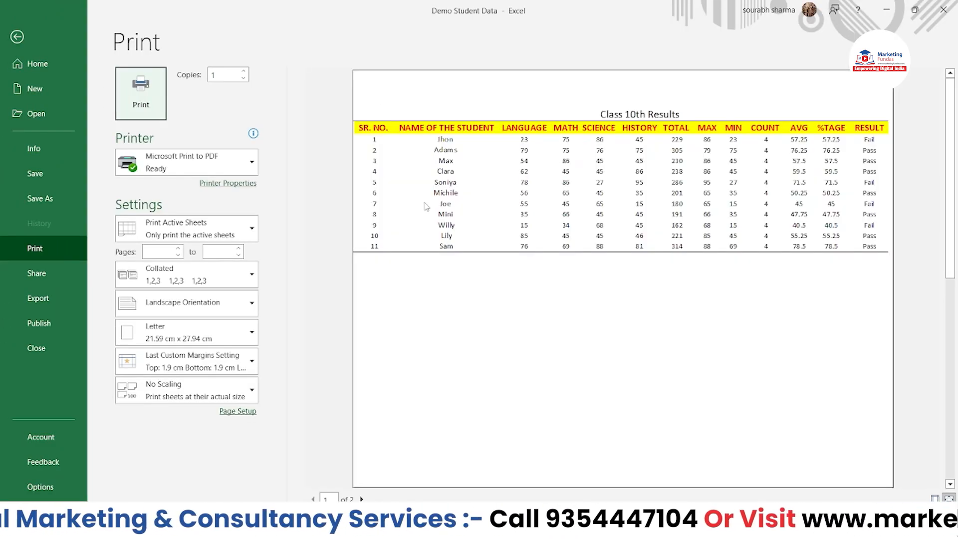
pyautogui.press('Escape')
# Step: Draw an outline with Draw Border around the marks in C4:G10 and open the print preview to check it
pyautogui.click(183, 73)
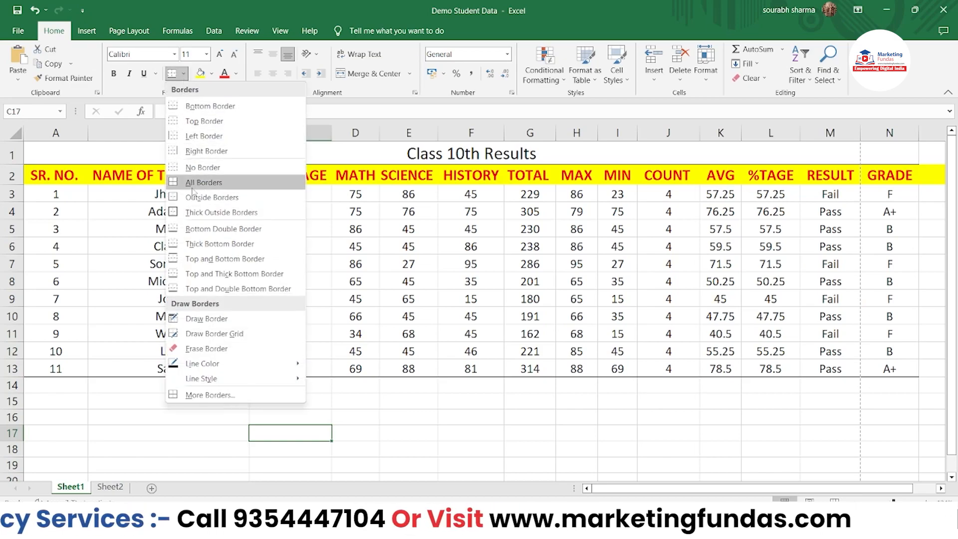
pyautogui.click(225, 324)
pyautogui.moveTo(257, 314)
pyautogui.mouseDown()
pyautogui.moveTo(257, 359)
pyautogui.moveTo(254, 195)
pyautogui.moveTo(520, 207)
pyautogui.mouseUp()
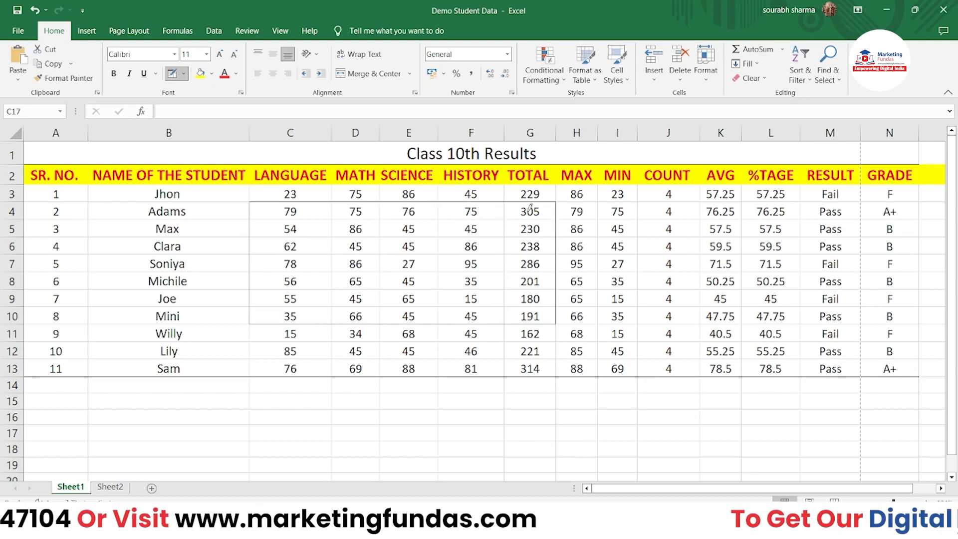
pyautogui.hotkey('ctrl', 'p')
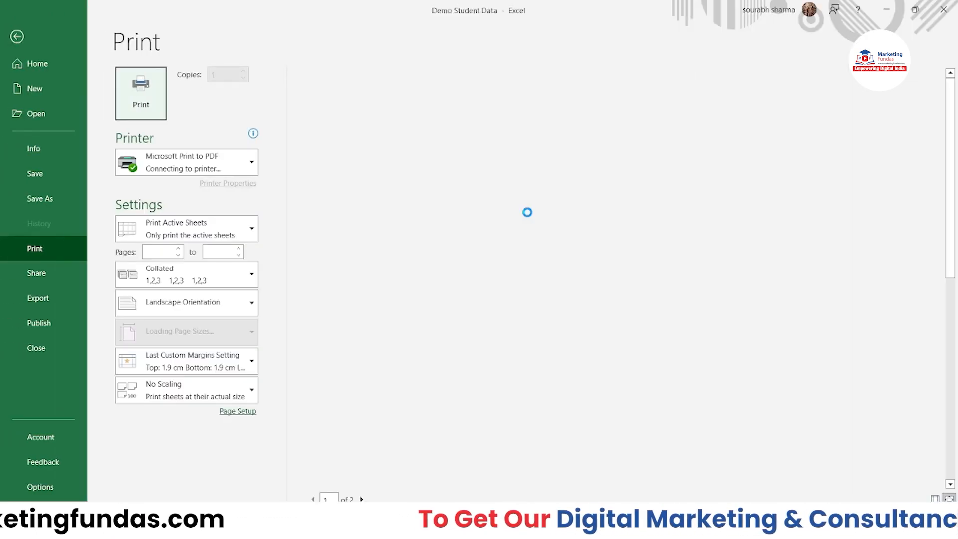
pyautogui.press('Escape')
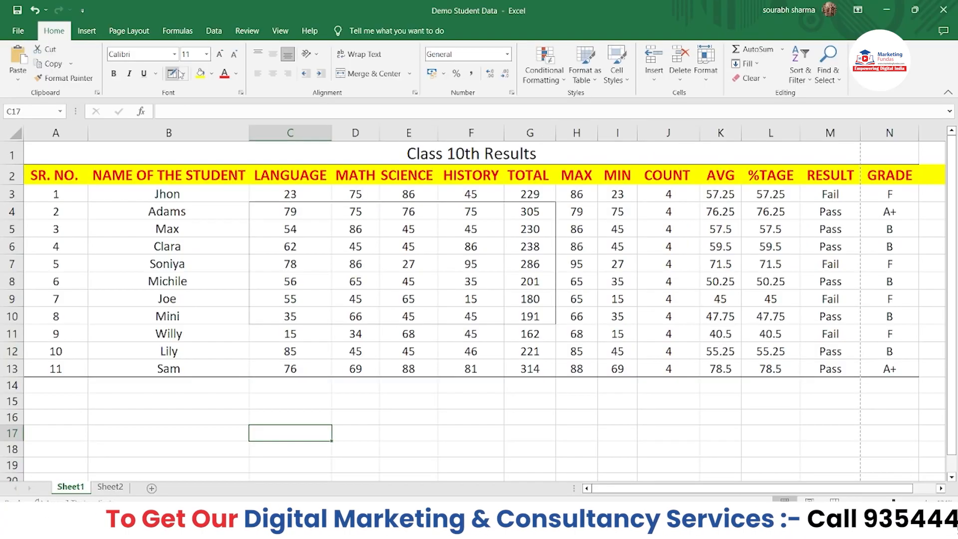
# Step: Draw a full cell grid with Draw Border Grid over C3:G13 and check it in the print preview
pyautogui.click(184, 73)
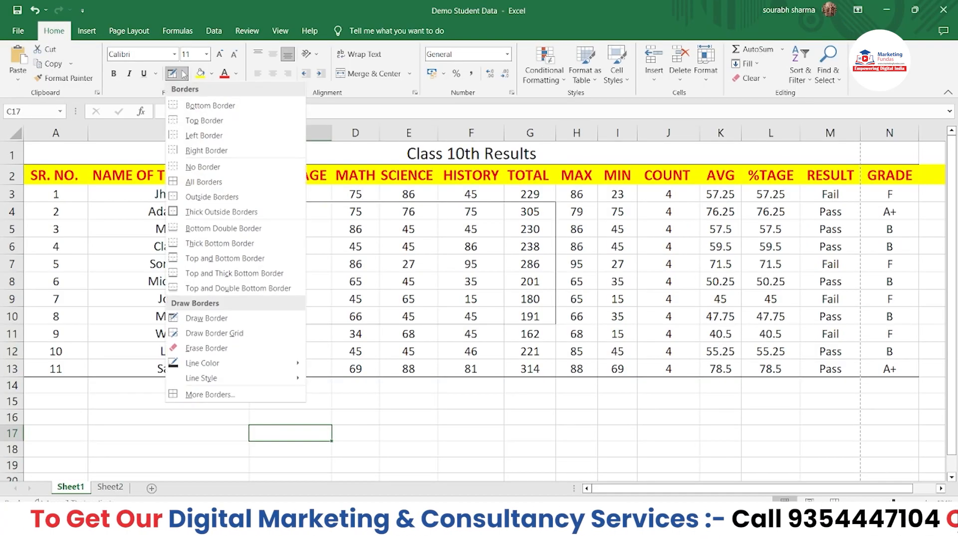
pyautogui.click(209, 334)
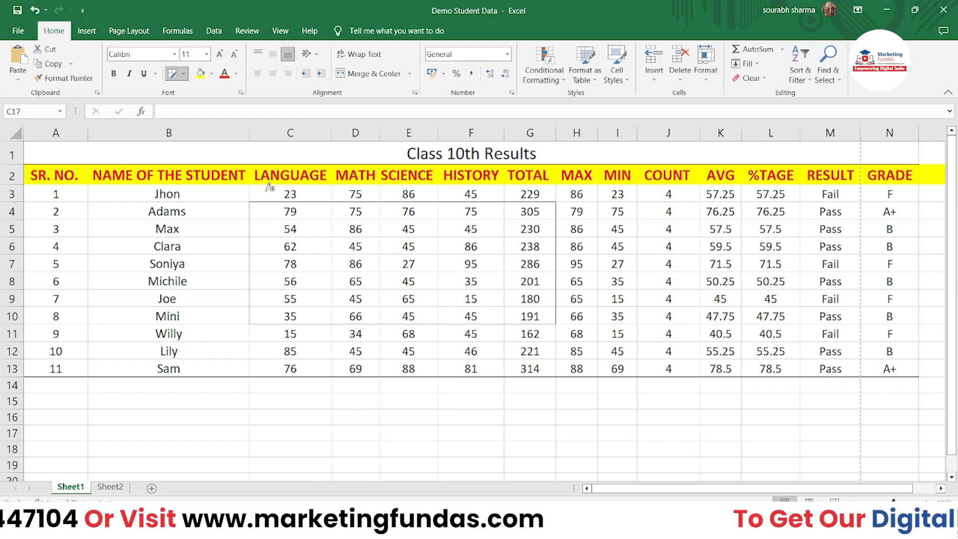
pyautogui.moveTo(298, 192)
pyautogui.mouseDown()
pyautogui.moveTo(476, 296)
pyautogui.moveTo(538, 368)
pyautogui.mouseUp()
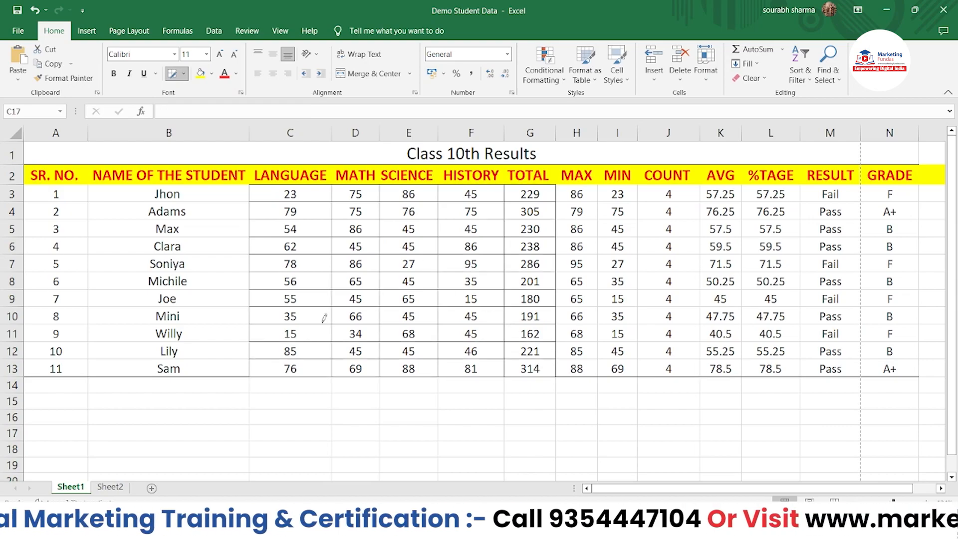
pyautogui.hotkey('ctrl', 'p')
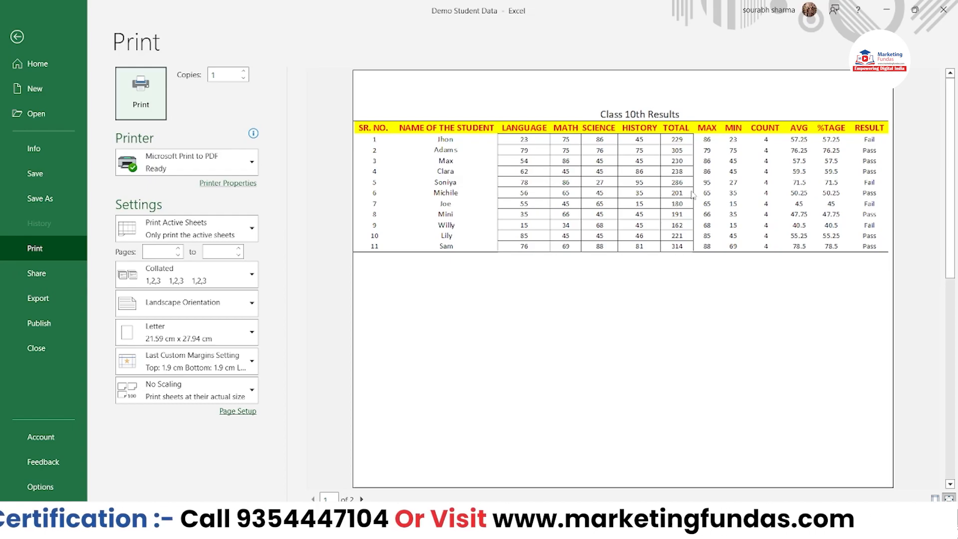
pyautogui.click(18, 36)
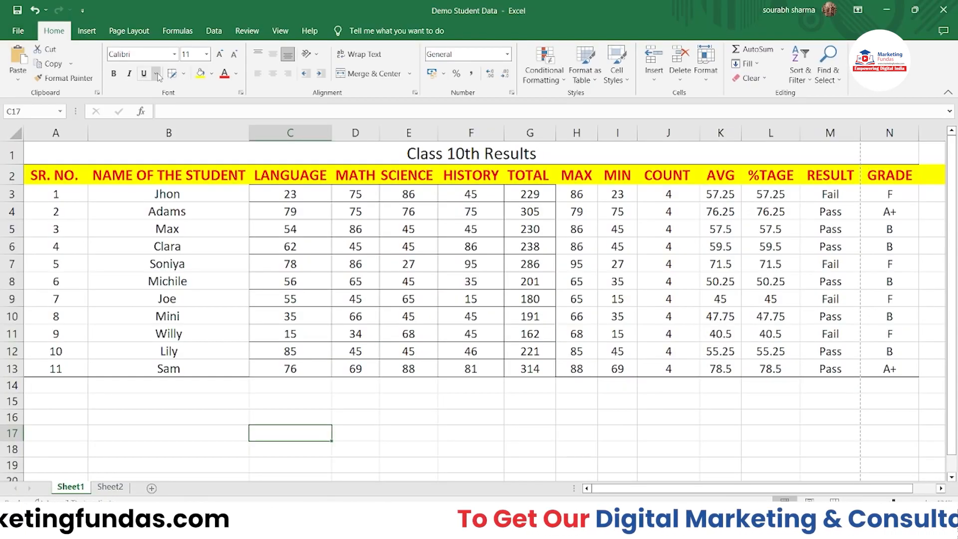
# Step: Erase the drawn borders from C3:G13 with Erase Border
pyautogui.click(184, 74)
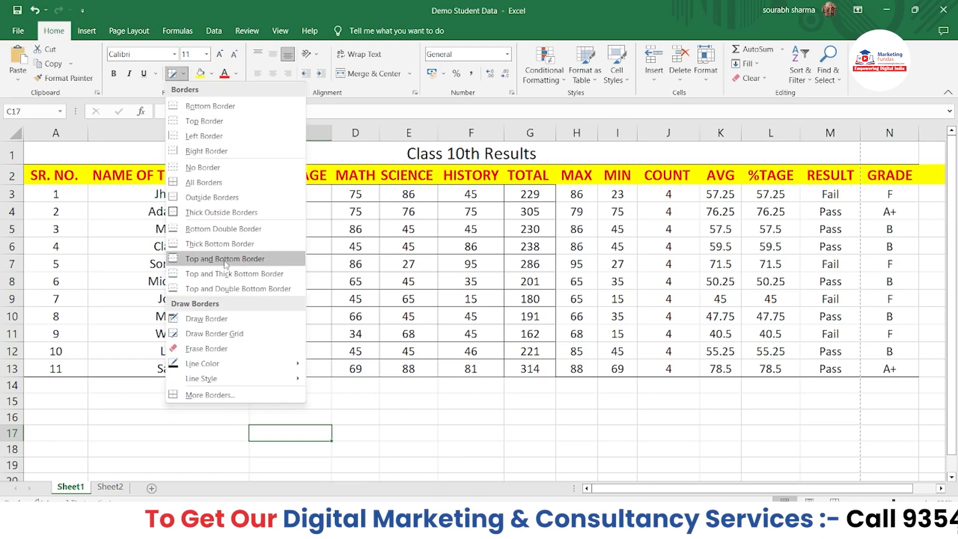
pyautogui.click(207, 348)
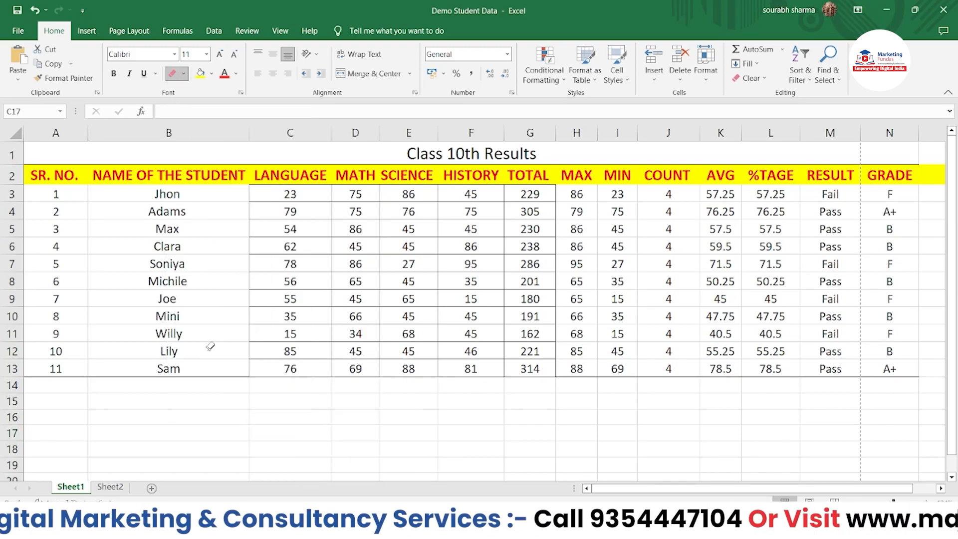
pyautogui.moveTo(311, 201)
pyautogui.mouseDown()
pyautogui.moveTo(327, 350)
pyautogui.moveTo(356, 247)
pyautogui.mouseUp()
pyautogui.moveTo(373, 154)
pyautogui.mouseDown()
pyautogui.moveTo(428, 239)
pyautogui.moveTo(416, 314)
pyautogui.moveTo(465, 344)
pyautogui.moveTo(533, 350)
pyautogui.moveTo(534, 370)
pyautogui.mouseUp()
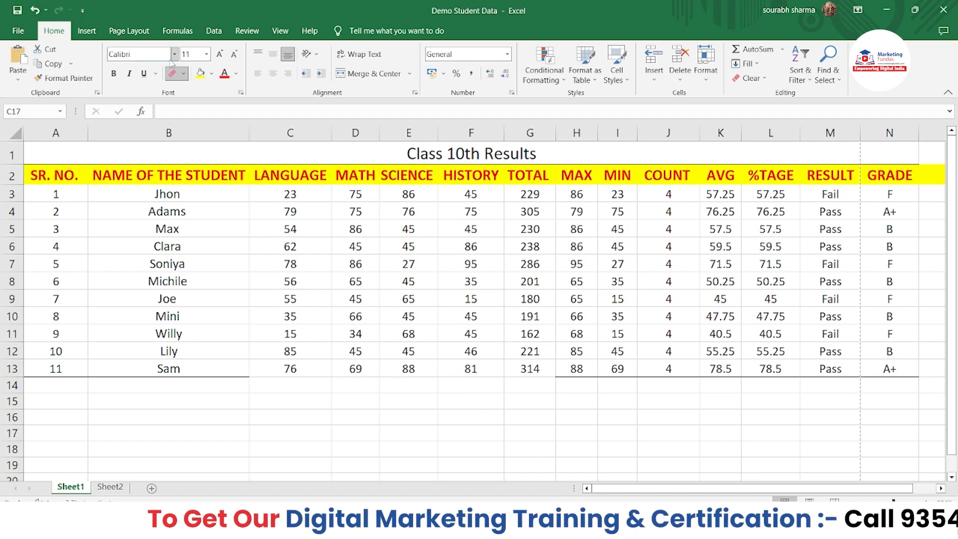
# Step: Set the border line color to dark blue, draw a border grid over A13:H13 and check it in the print preview
pyautogui.click(180, 75)
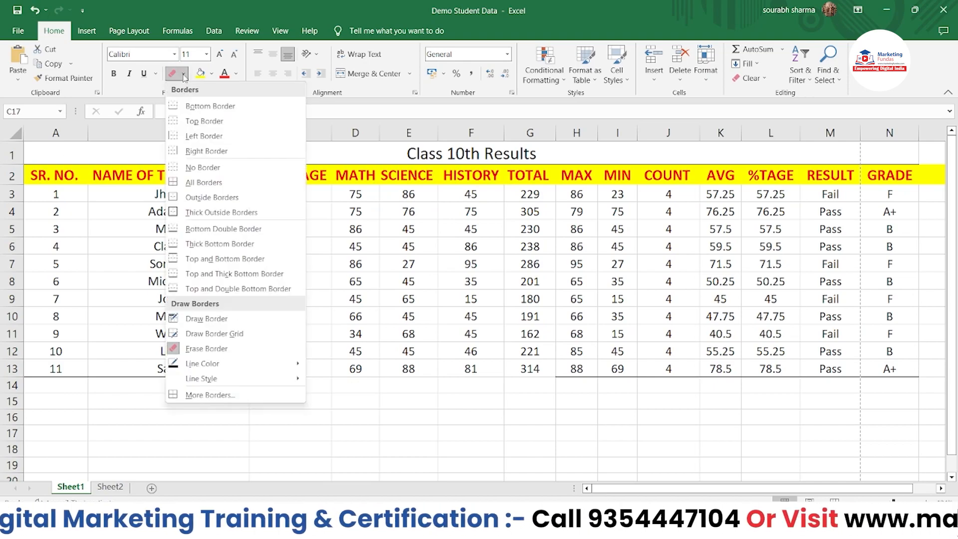
pyautogui.moveTo(214, 370)
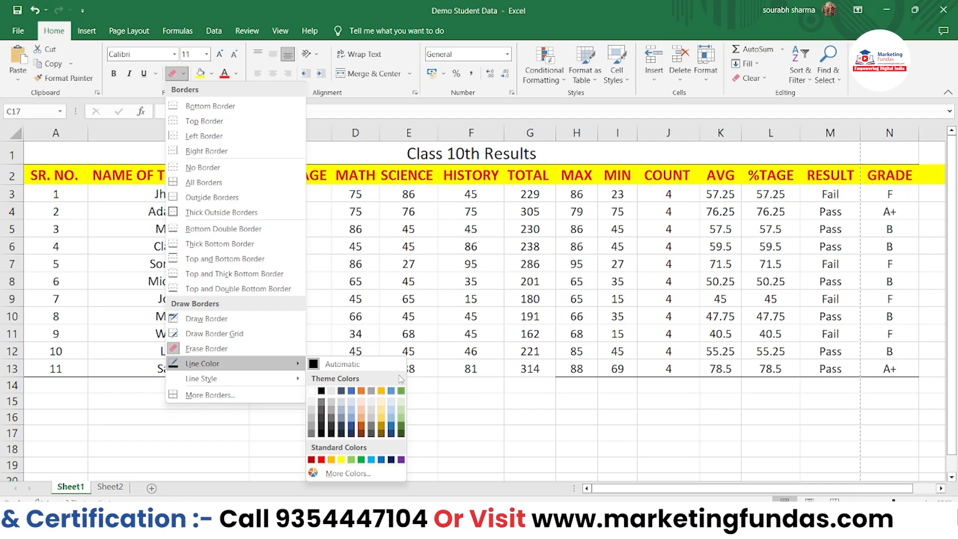
pyautogui.moveTo(246, 362)
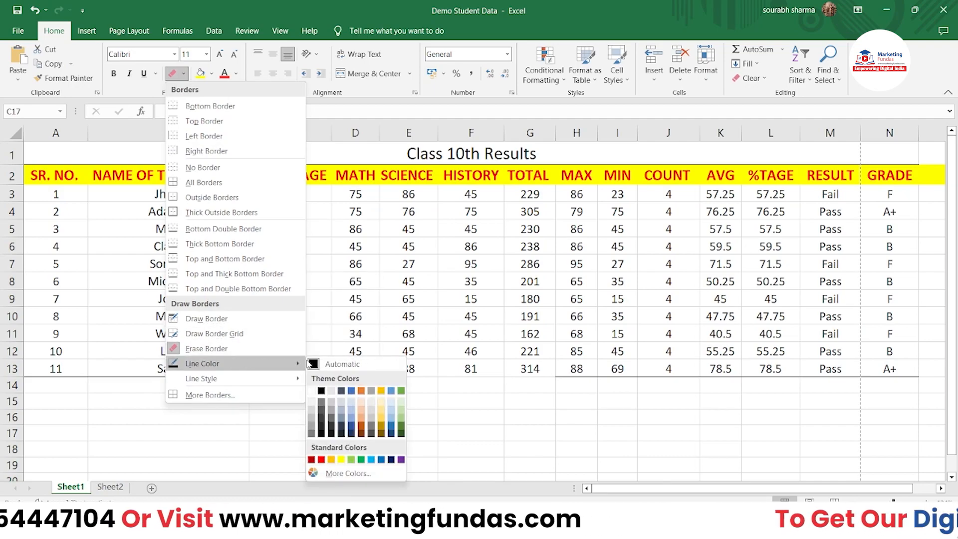
pyautogui.click(360, 424)
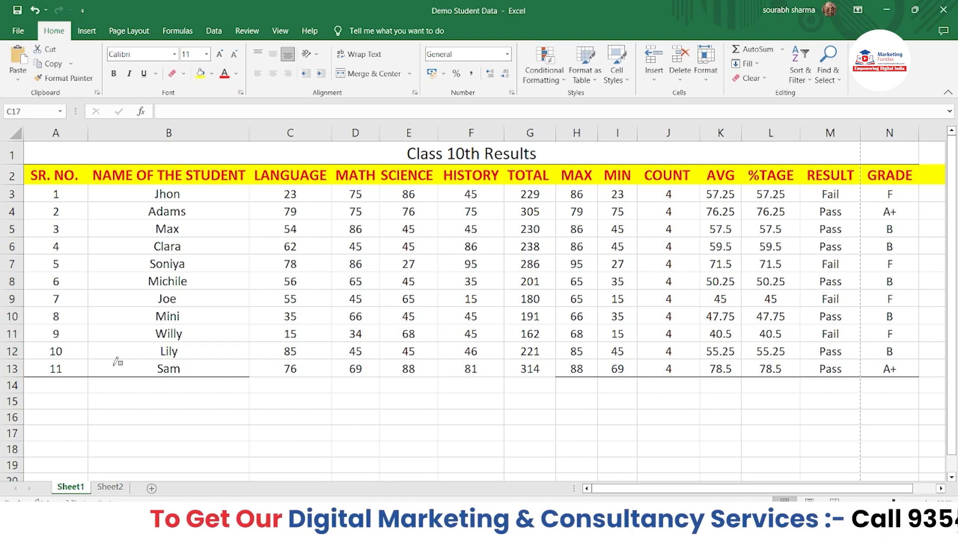
pyautogui.moveTo(43, 363); pyautogui.dragTo(575, 365)
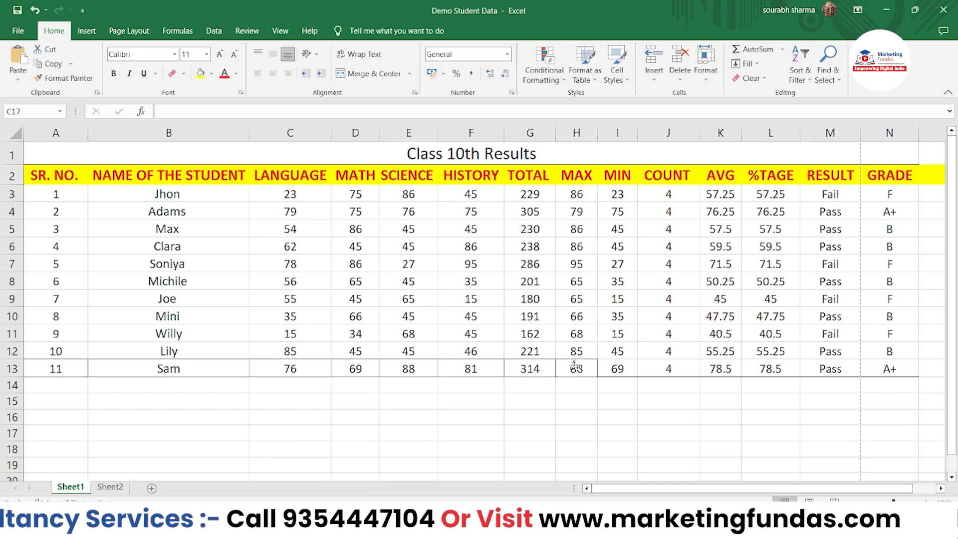
pyautogui.hotkey('ctrl', 'p')
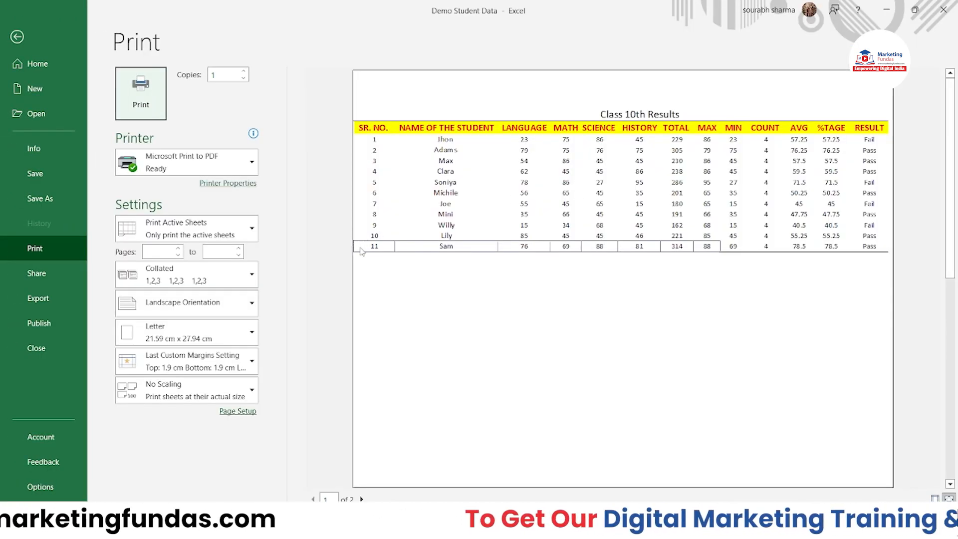
pyautogui.click(17, 36)
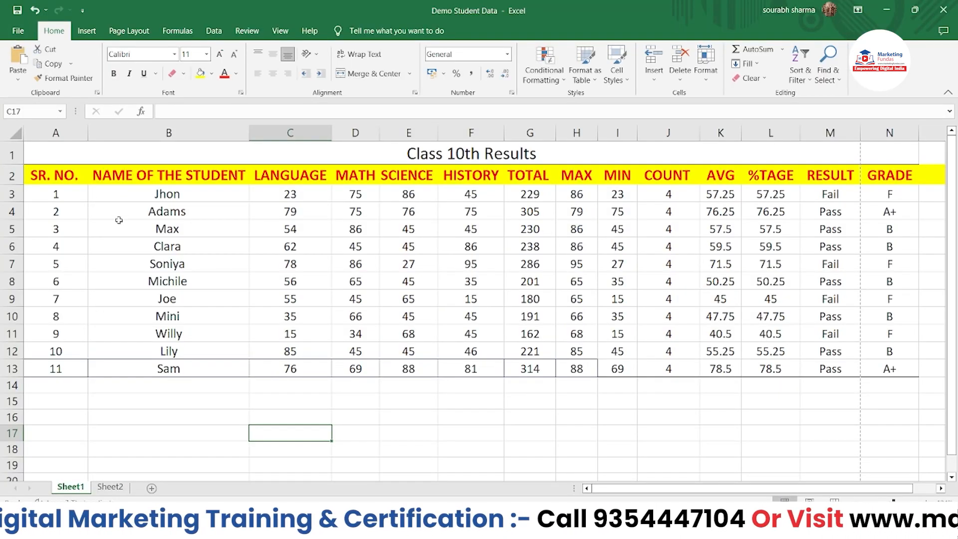
# Step: Set the border line color to gold and draw a border grid along row 11 from A11 to N11
pyautogui.click(184, 74)
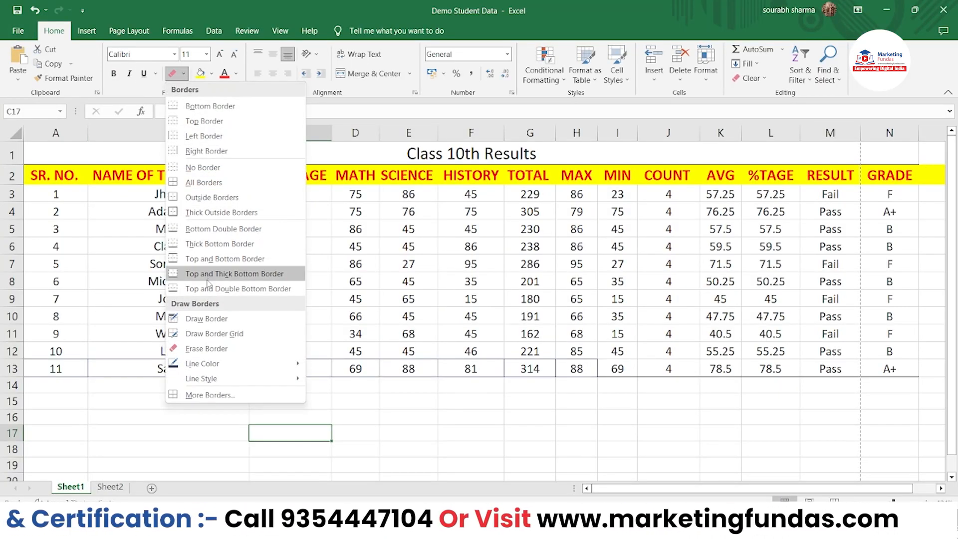
pyautogui.moveTo(242, 367)
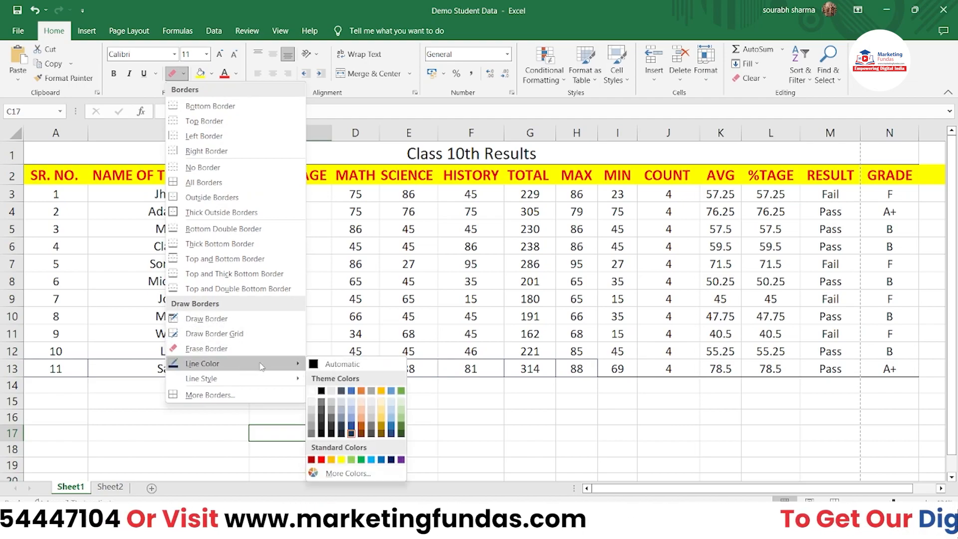
pyautogui.click(382, 391)
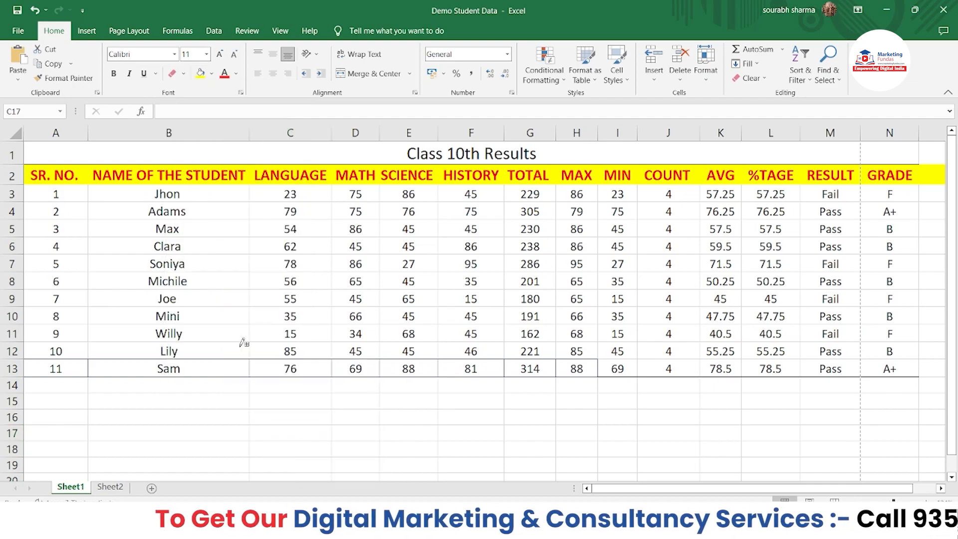
pyautogui.moveTo(72, 337)
pyautogui.mouseDown()
pyautogui.moveTo(466, 309)
pyautogui.moveTo(609, 337)
pyautogui.moveTo(886, 331)
pyautogui.mouseUp()
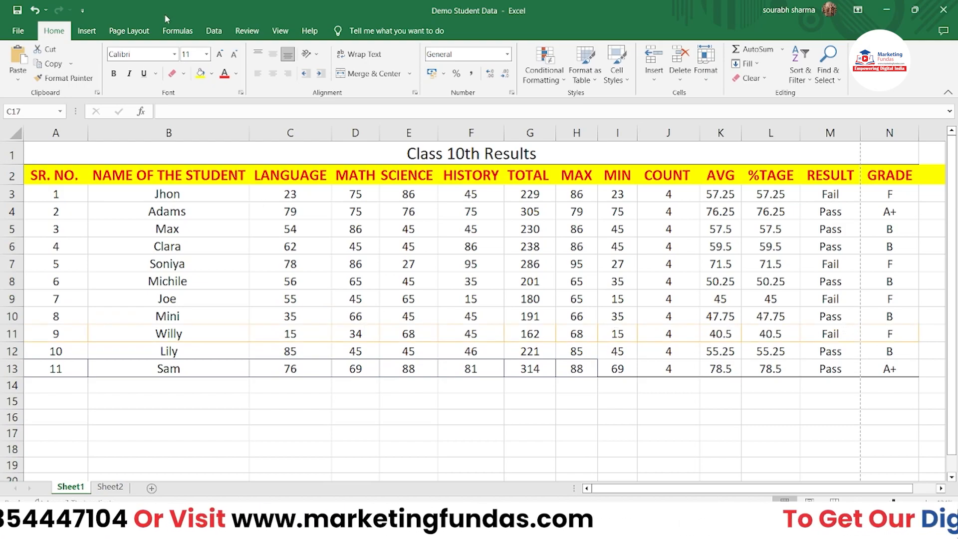
# Step: Check the gold borders along row 11 in the print preview and return to the sheet
pyautogui.hotkey('ctrl', 'p')
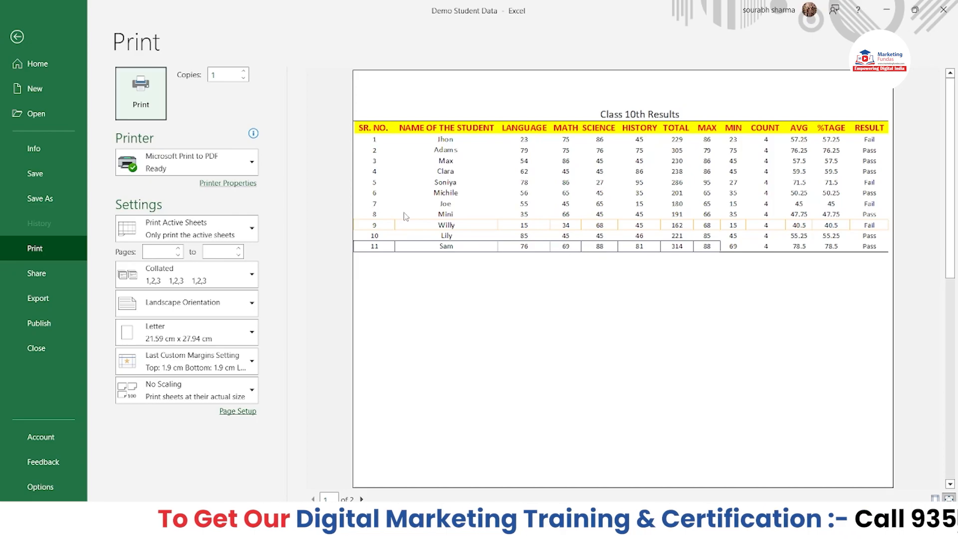
pyautogui.click(17, 38)
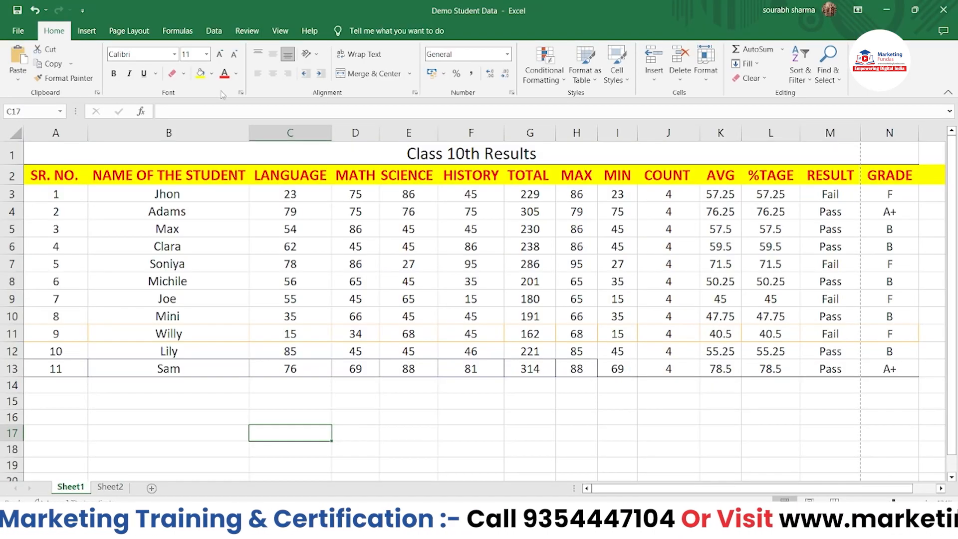
# Step: Examine the line styles and the Number, Alignment, Font, Border, Fill and Protection settings of Format Cells for C17, and cancel without changes
pyautogui.click(184, 74)
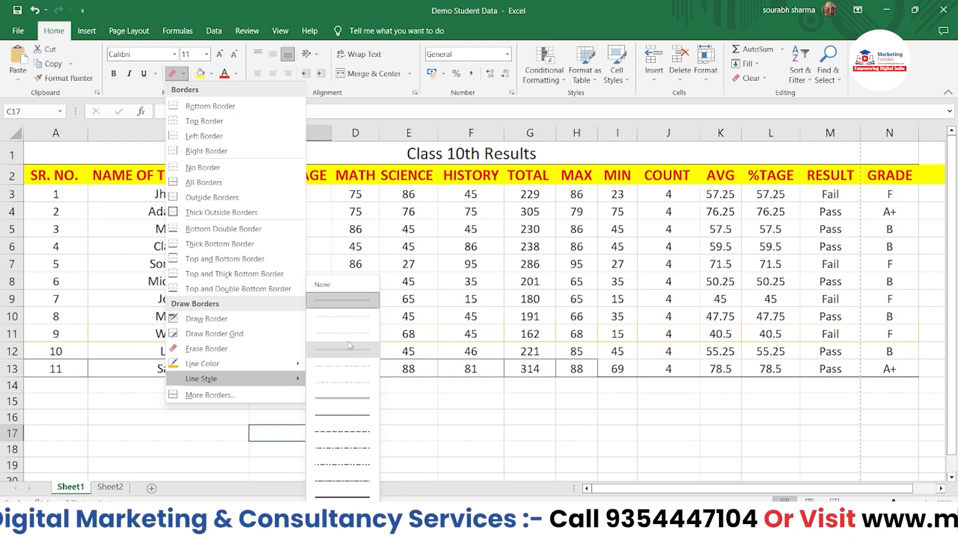
pyautogui.click(243, 393)
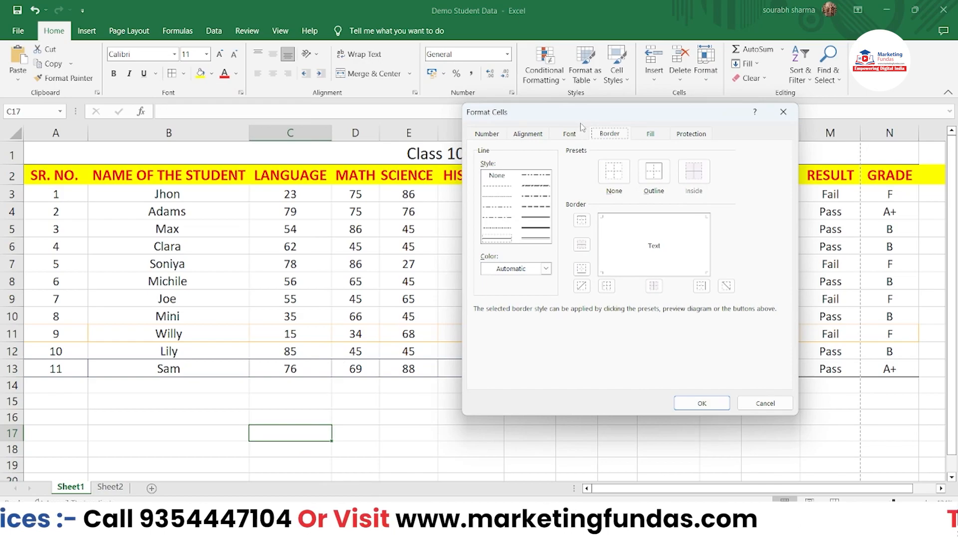
pyautogui.click(495, 133)
pyautogui.click(520, 135)
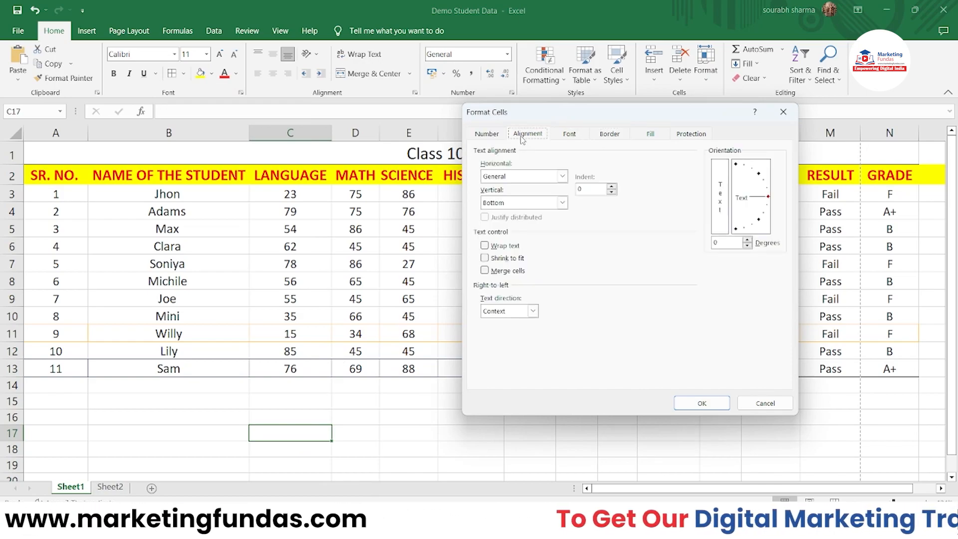
pyautogui.click(552, 136)
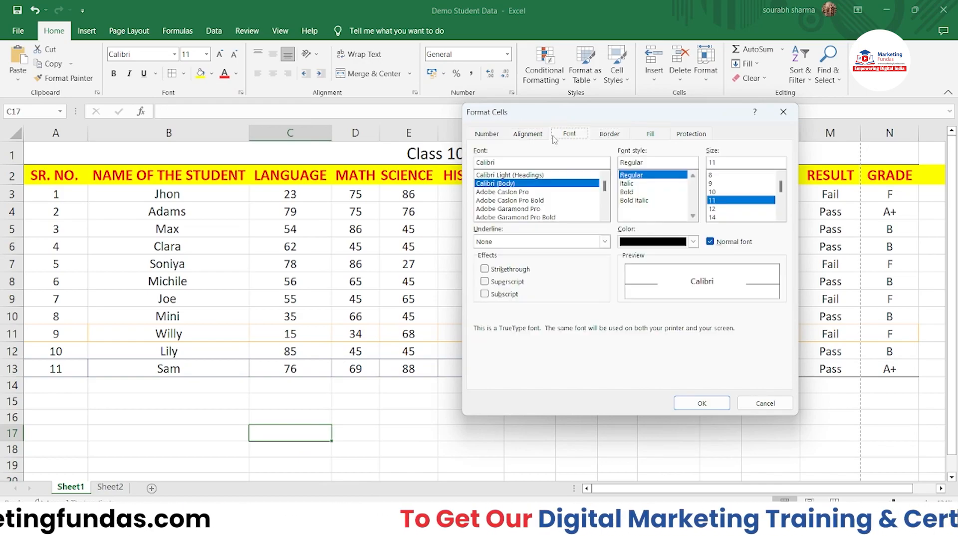
pyautogui.click(606, 135)
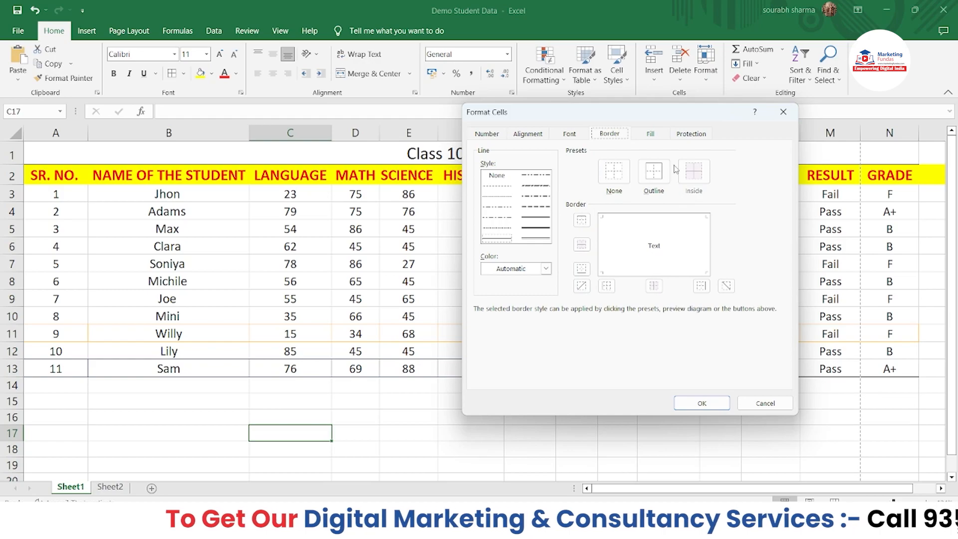
pyautogui.click(651, 134)
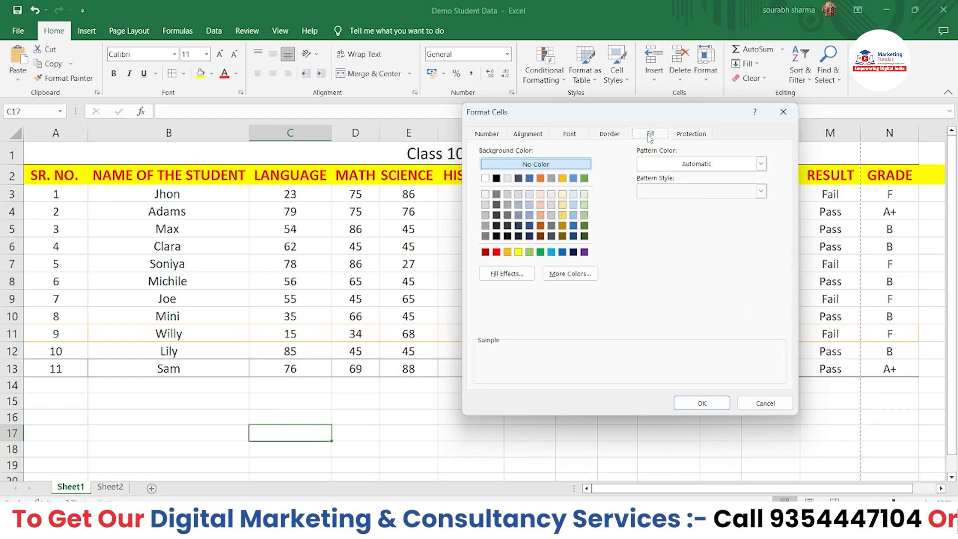
pyautogui.click(690, 135)
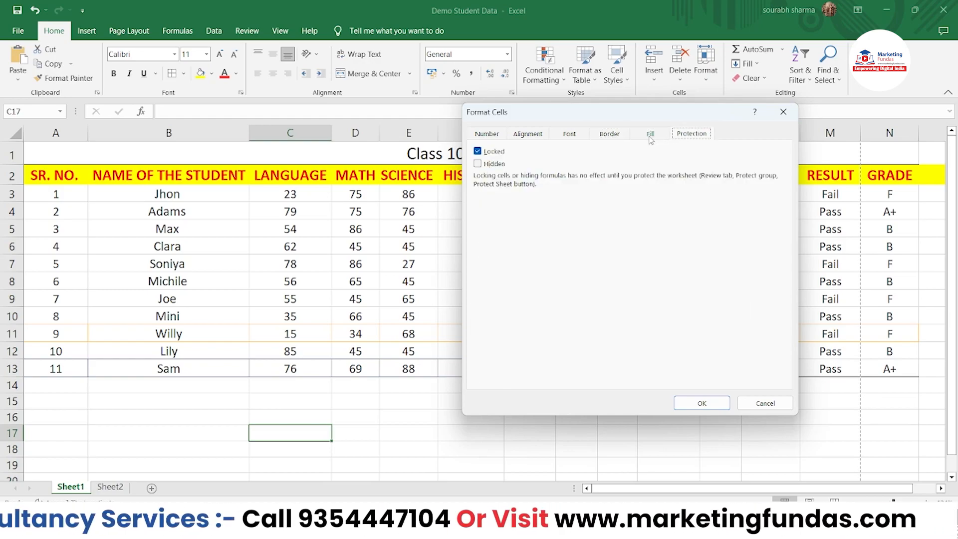
pyautogui.click(756, 404)
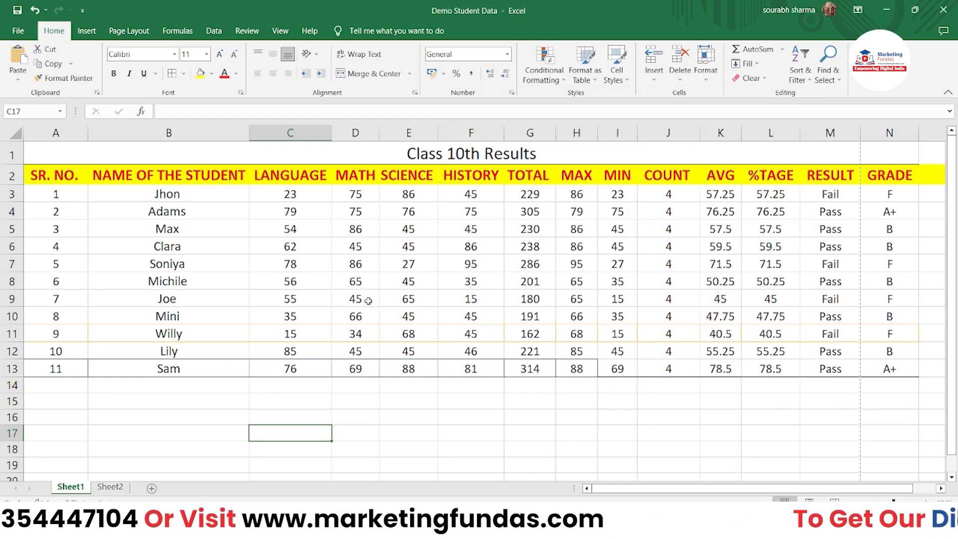